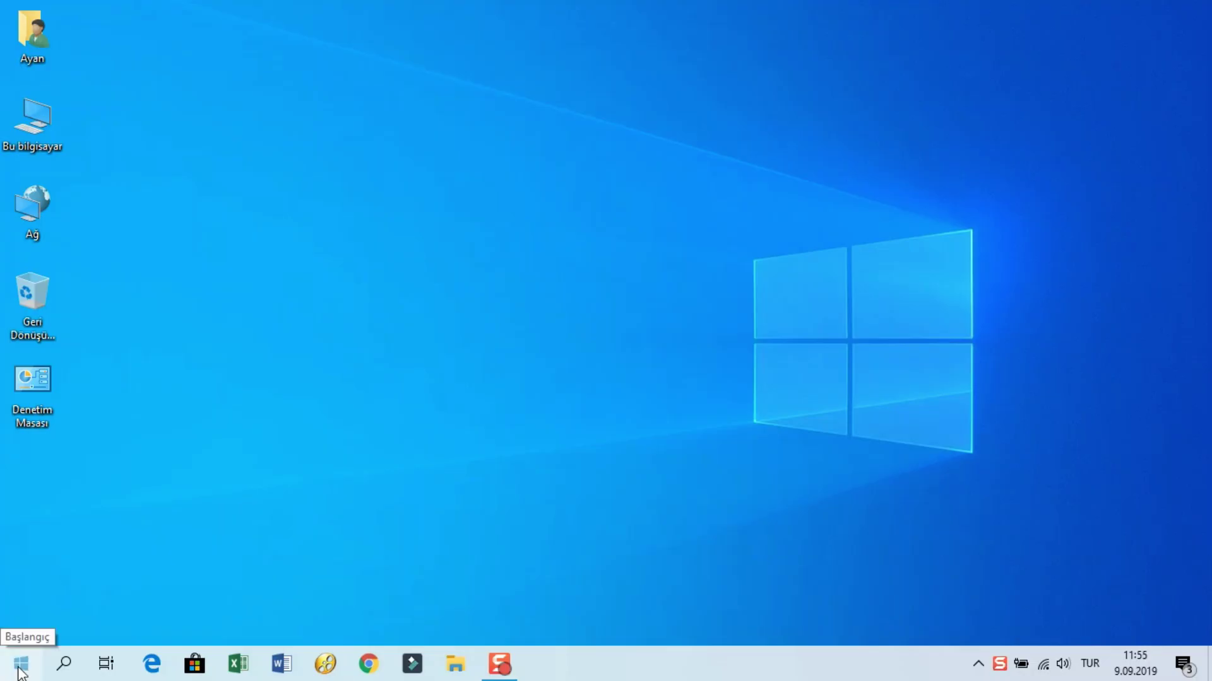
Open the command prompt as administrator and run ipconfig to list the computer's network configuration
right_click(20, 668)
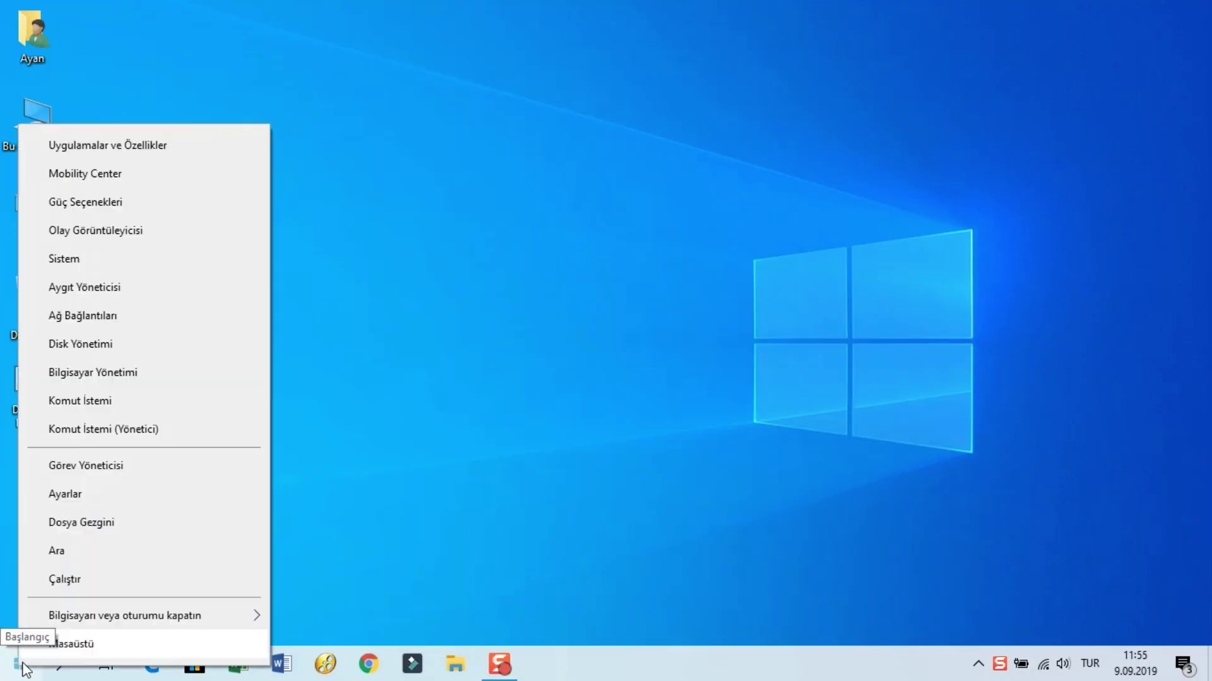
click(145, 430)
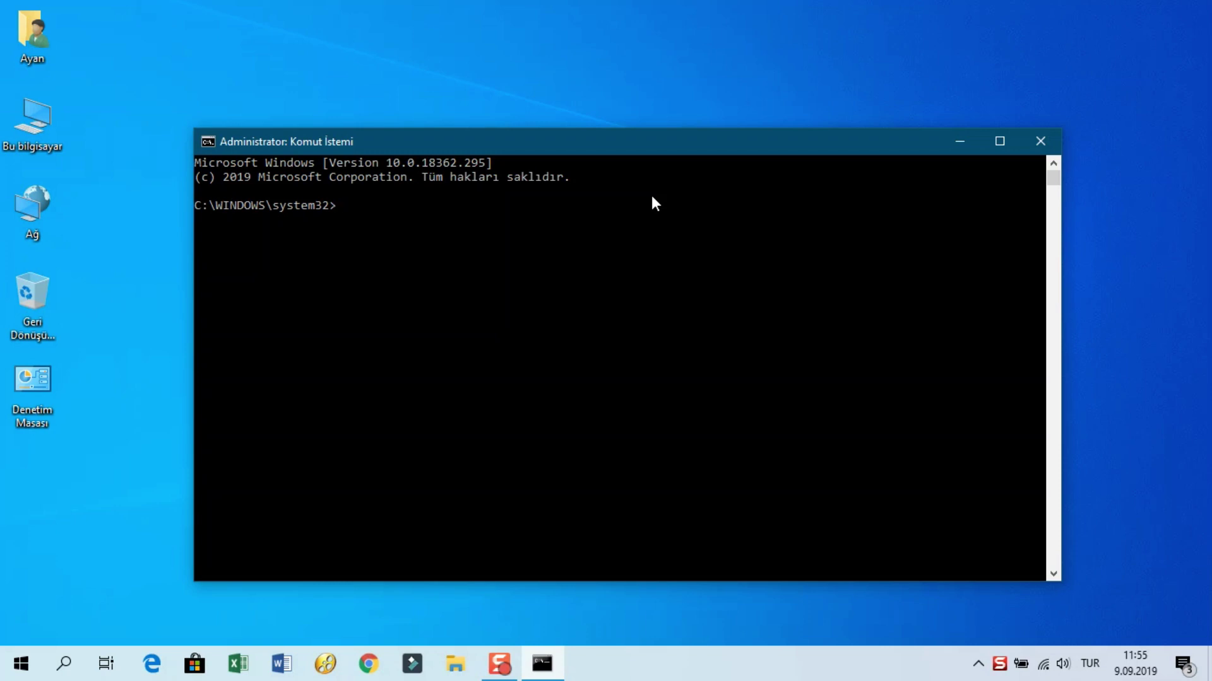
text(ipconfig)
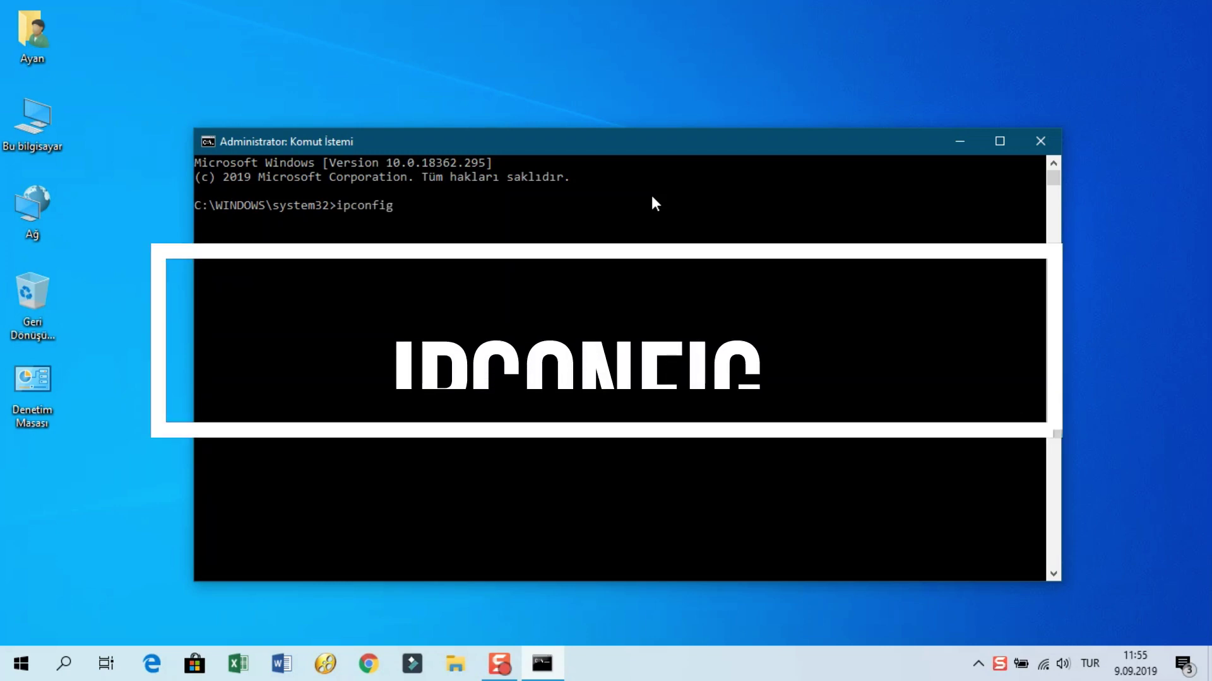
key(Return)
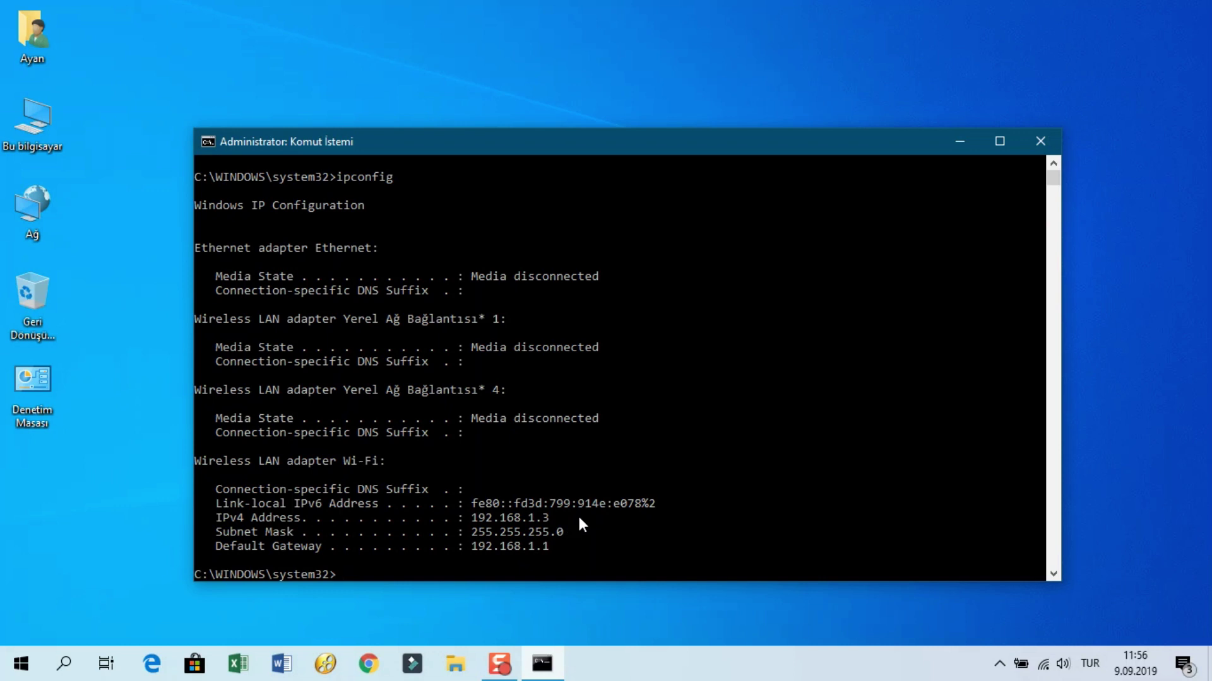
Ping the other computer at 192.168.1.7 from the command prompt
text(ping)
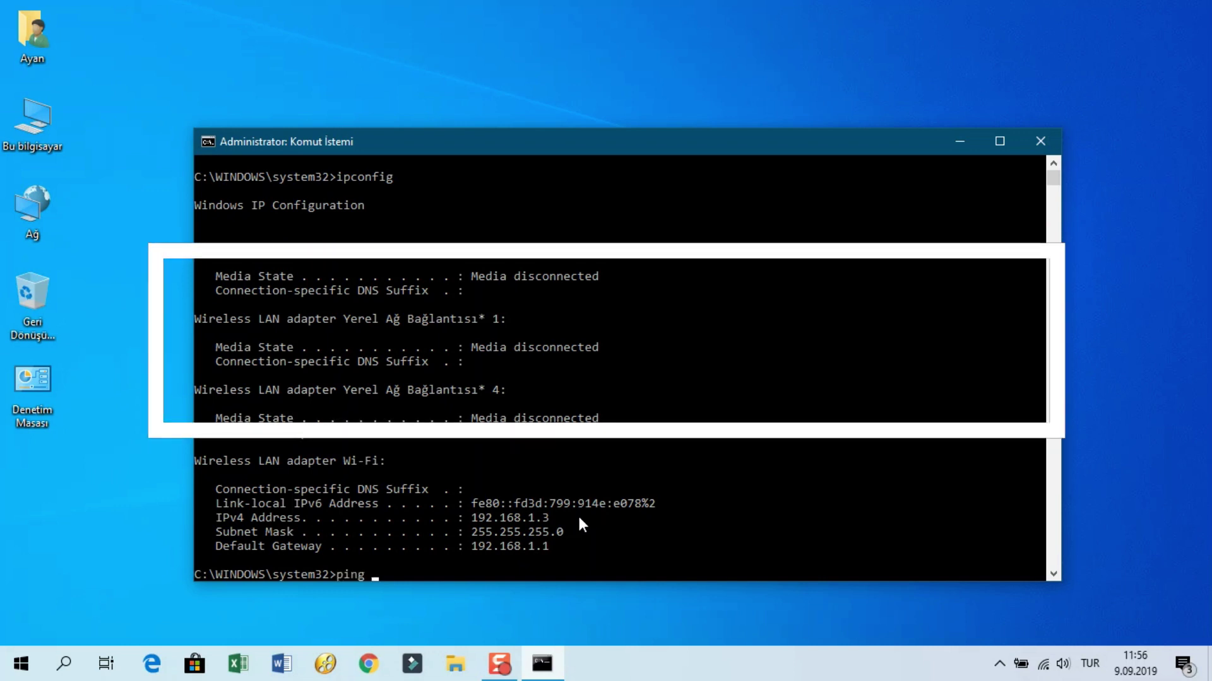
text( 192.1)
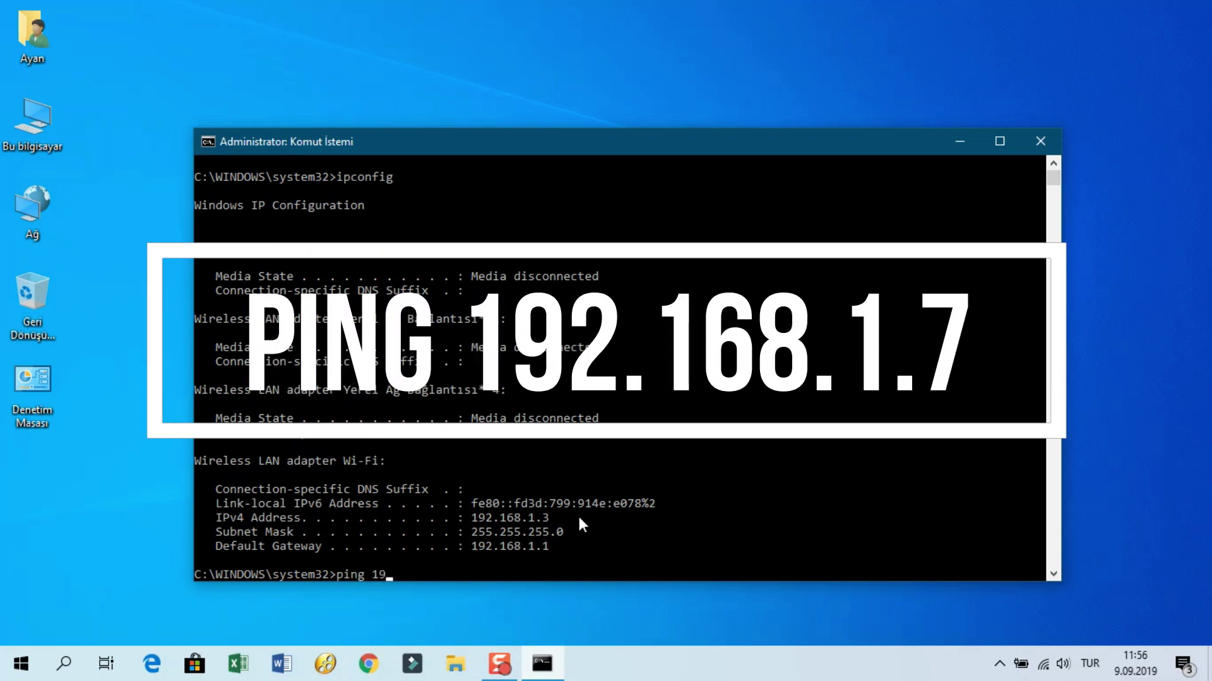
text(68.1.7)
key(Return)
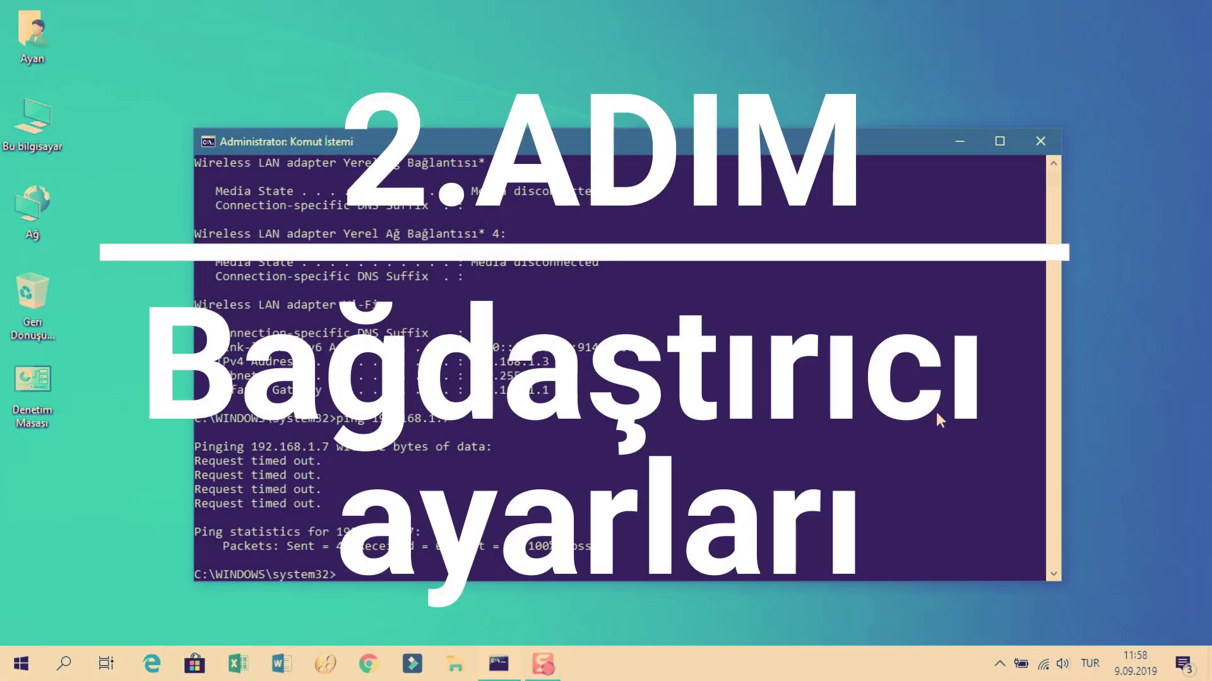
Minimize the command prompt and open the Wi-Fi adapter's properties through the Network and Sharing Center's adapter settings
click(959, 140)
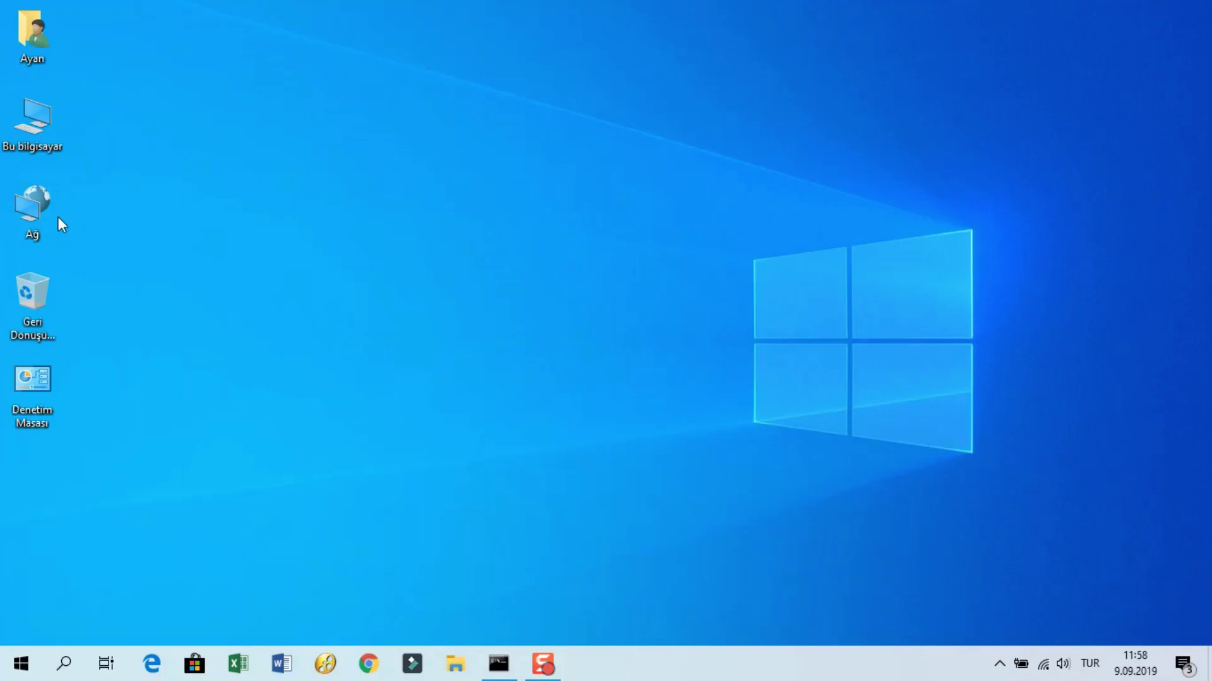
right_click(34, 203)
click(137, 380)
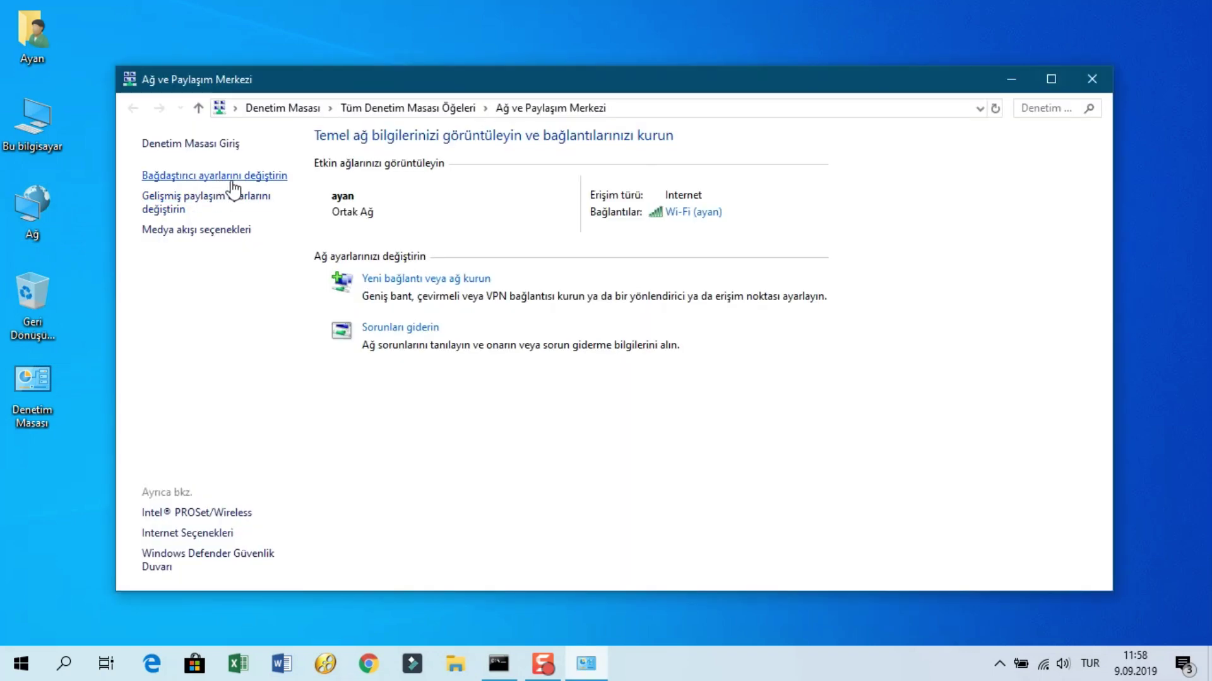
click(227, 176)
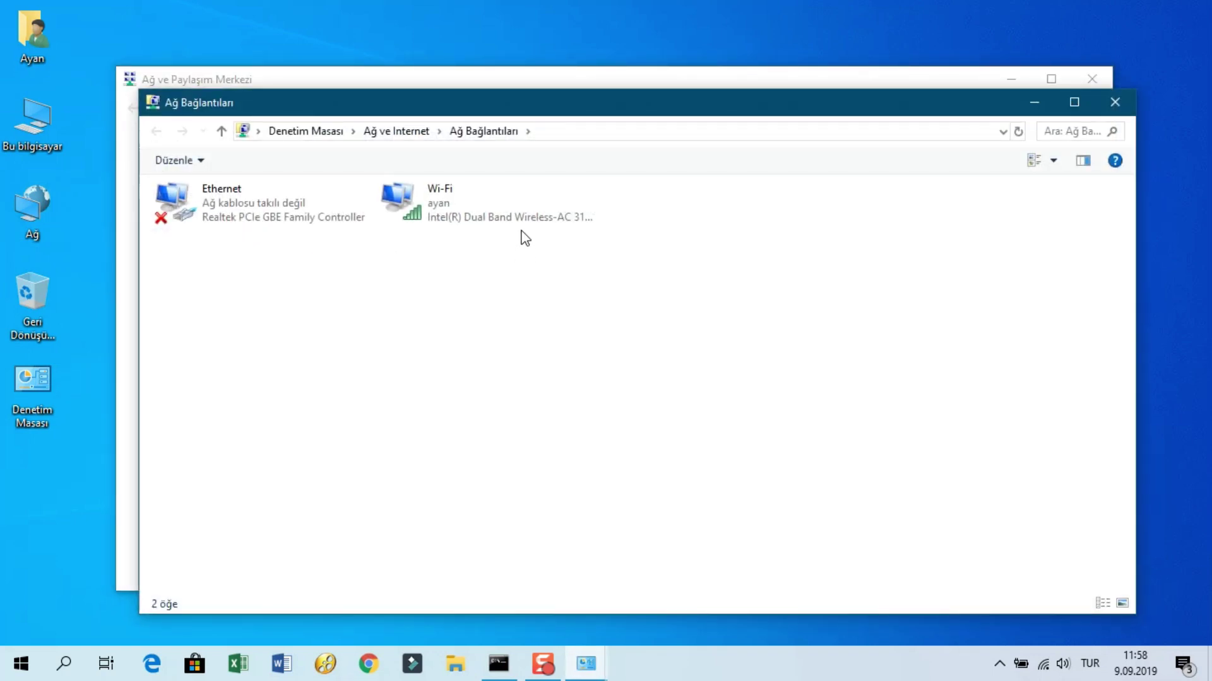
right_click(437, 207)
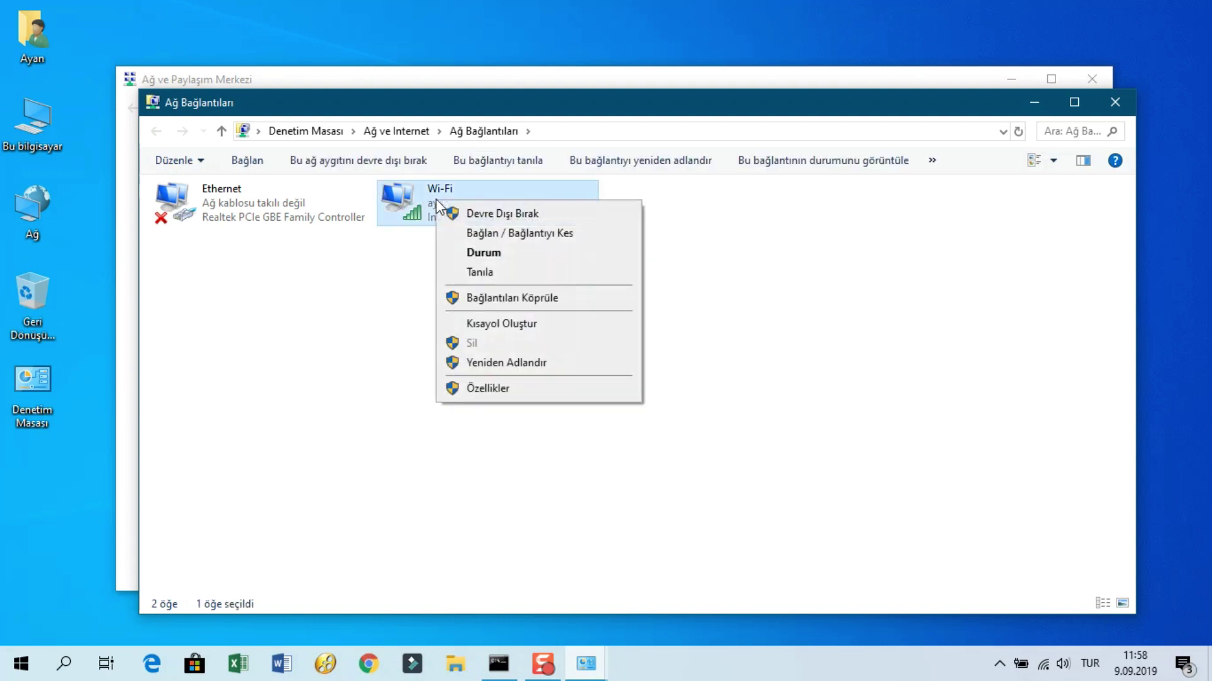
click(541, 391)
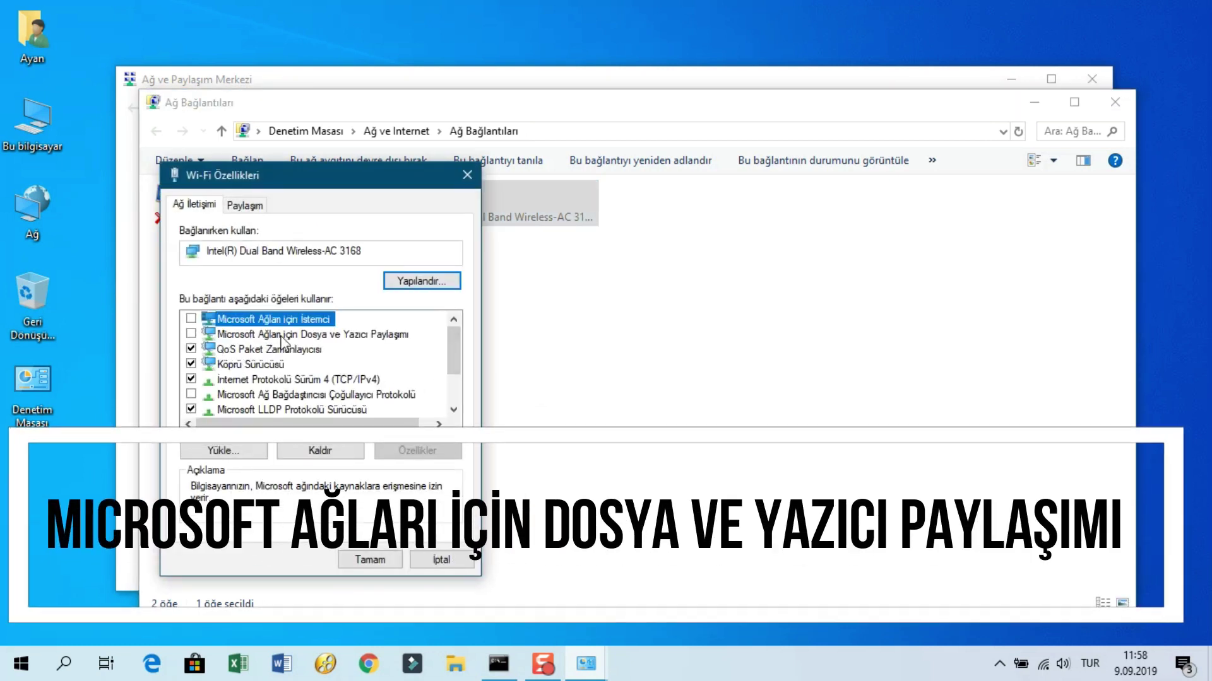
Enable "Microsoft Ağları için Dosya ve Yazıcı Paylaşımı" and "Microsoft Ağları için İstemci" for the Wi-Fi adapter and apply the changes
click(191, 335)
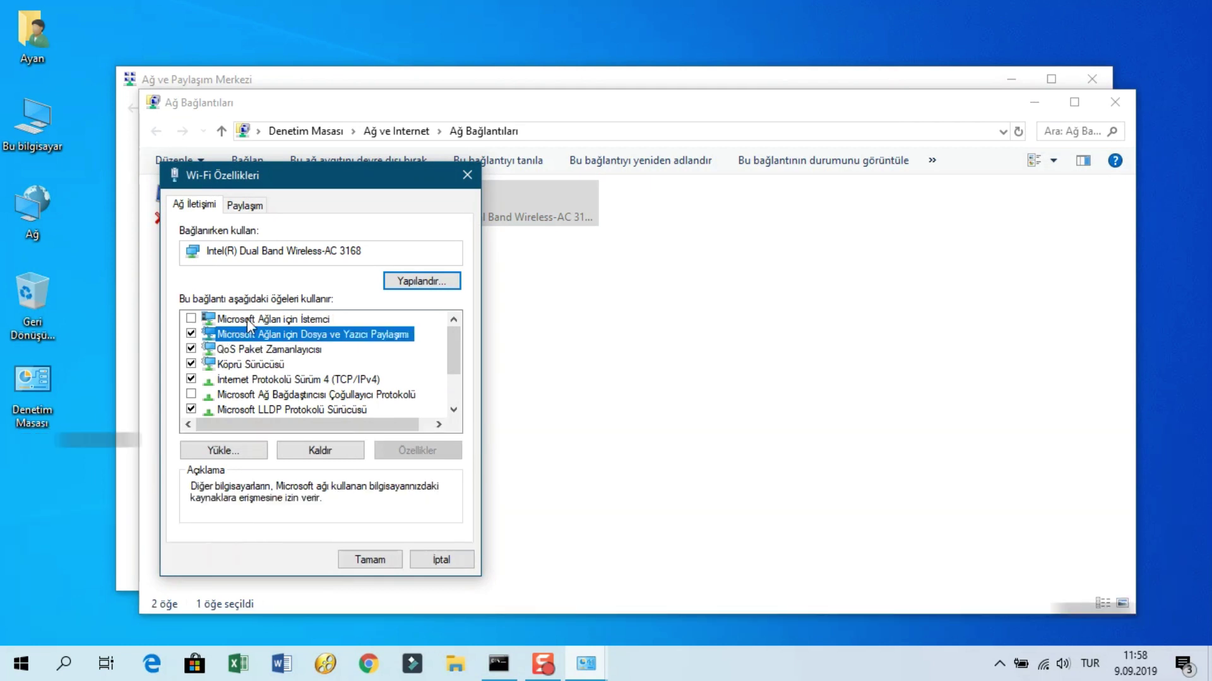
click(284, 320)
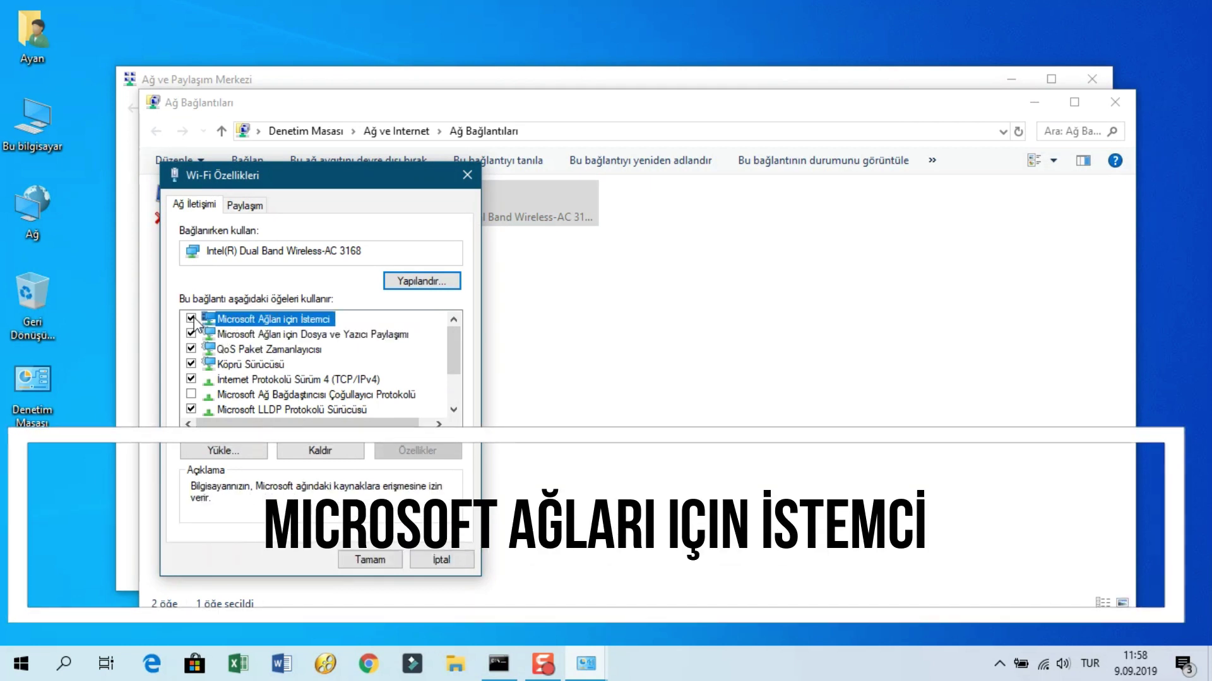
key(space)
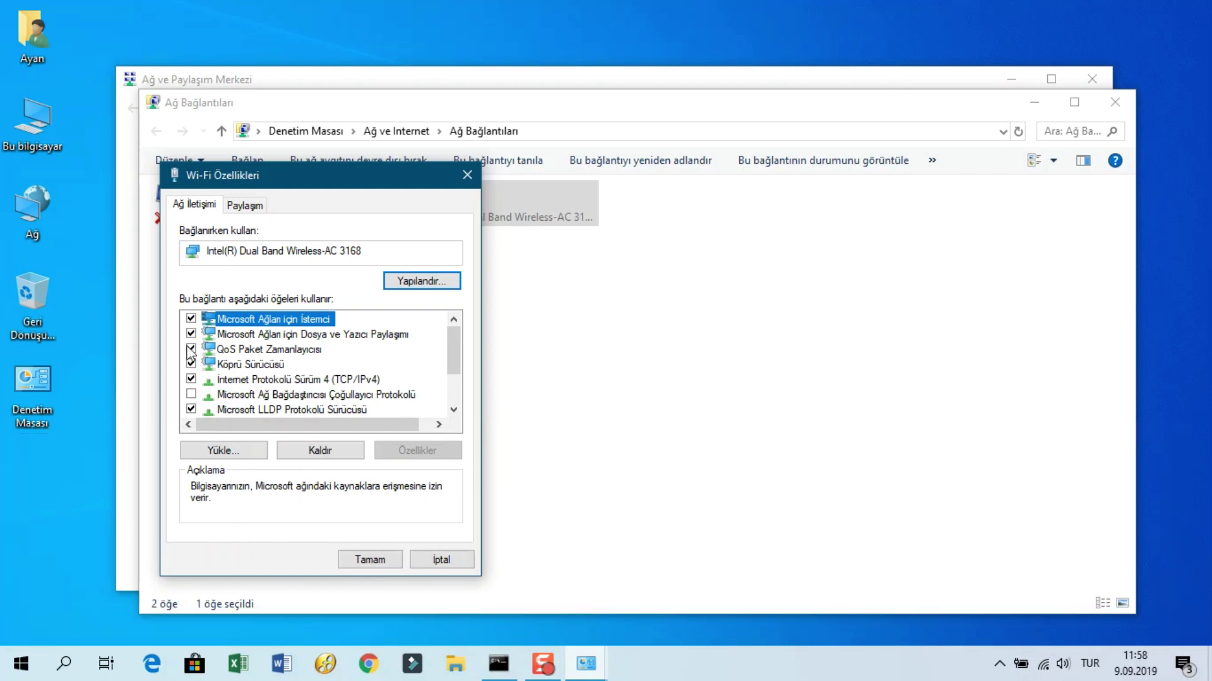
click(374, 560)
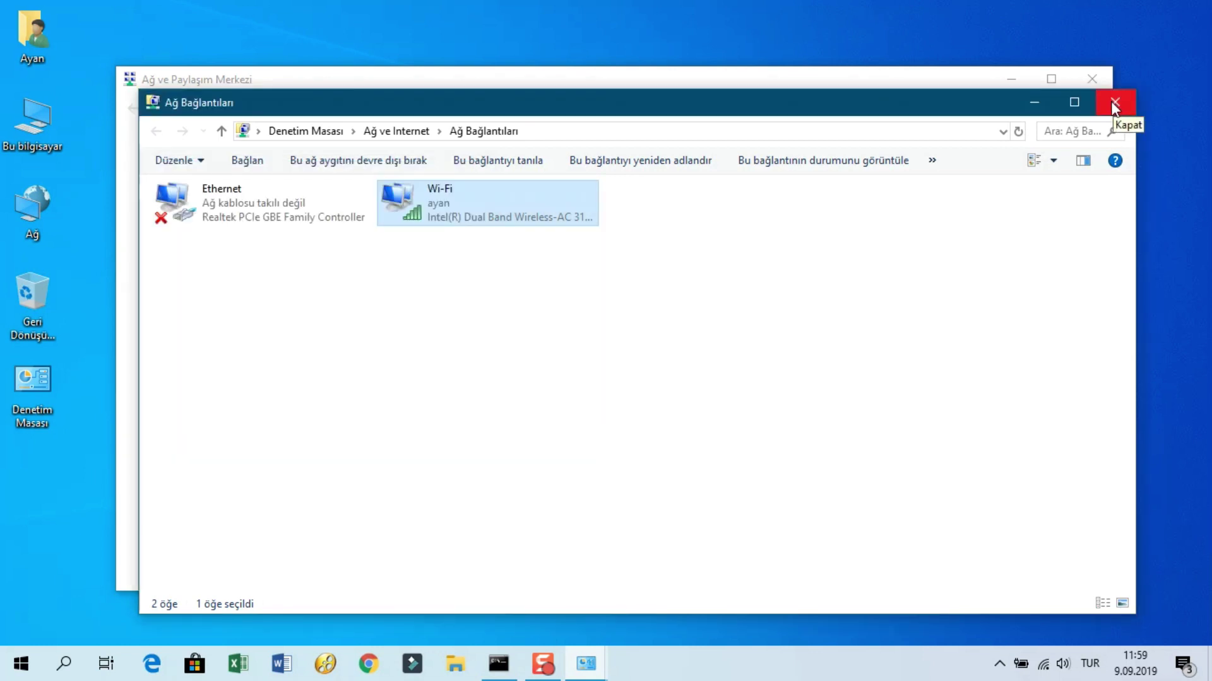
Switch back to the command prompt and repeat the ping to 192.168.1.7
click(498, 664)
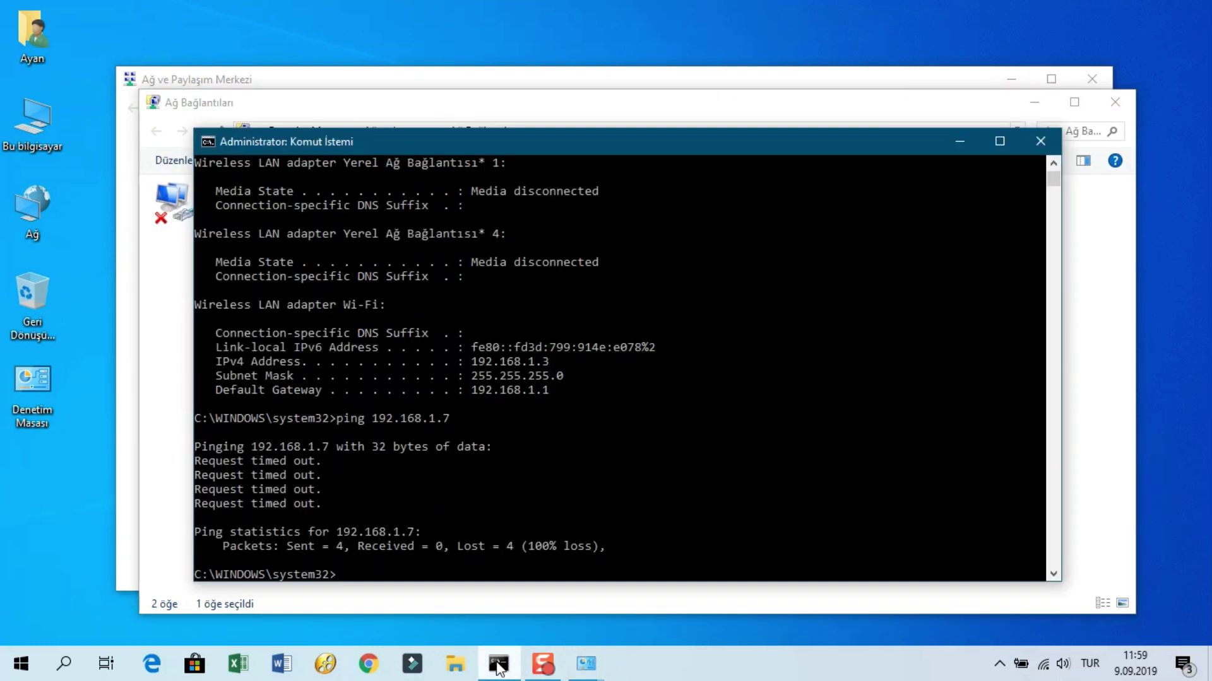
key(Up)
key(Return)
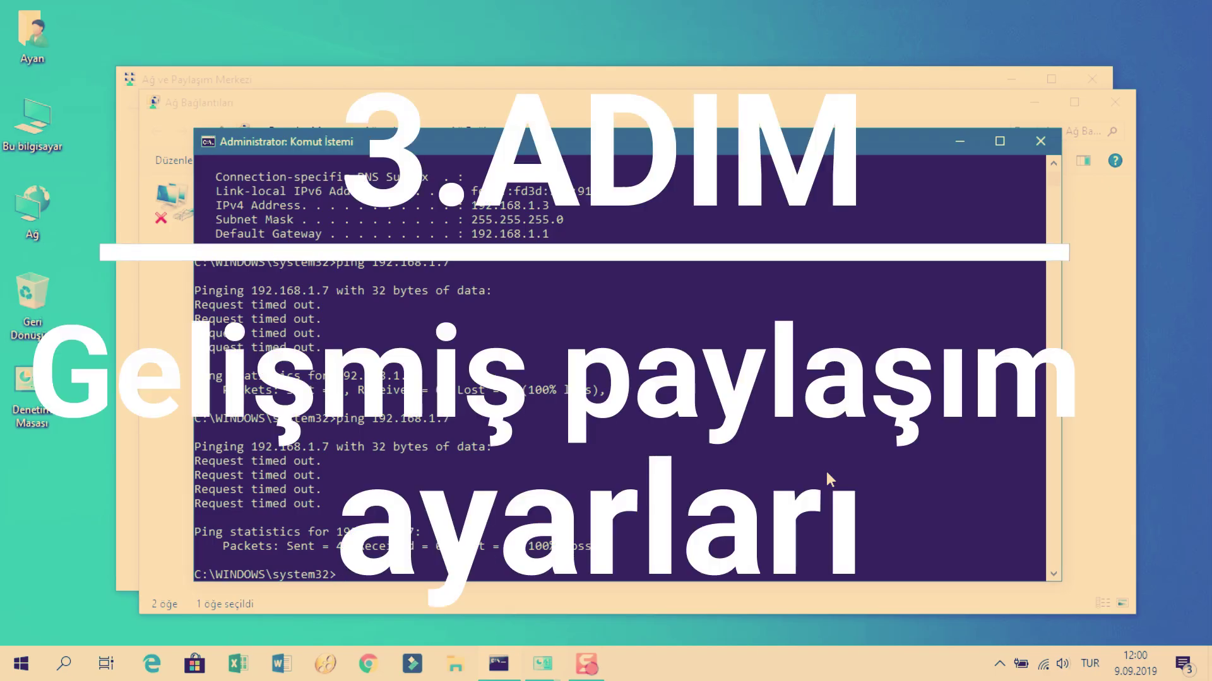
Return to the Network and Sharing Center, open the advanced sharing settings and review the "Özel" profile's options
click(959, 141)
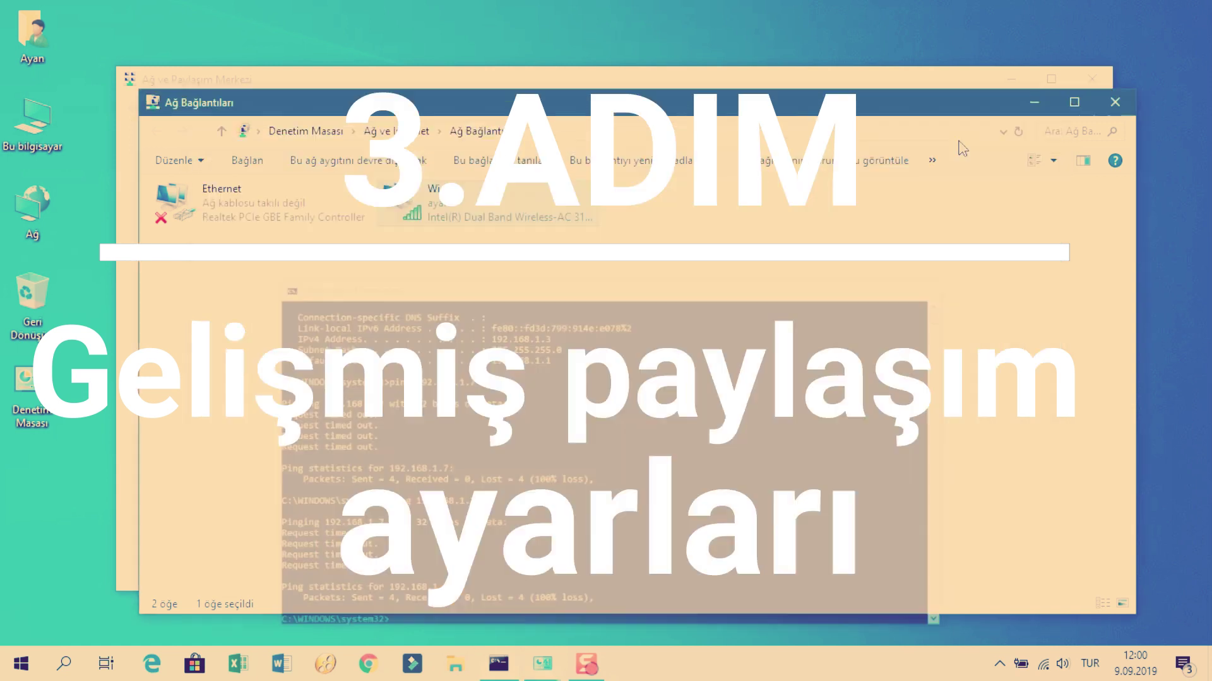
click(1034, 102)
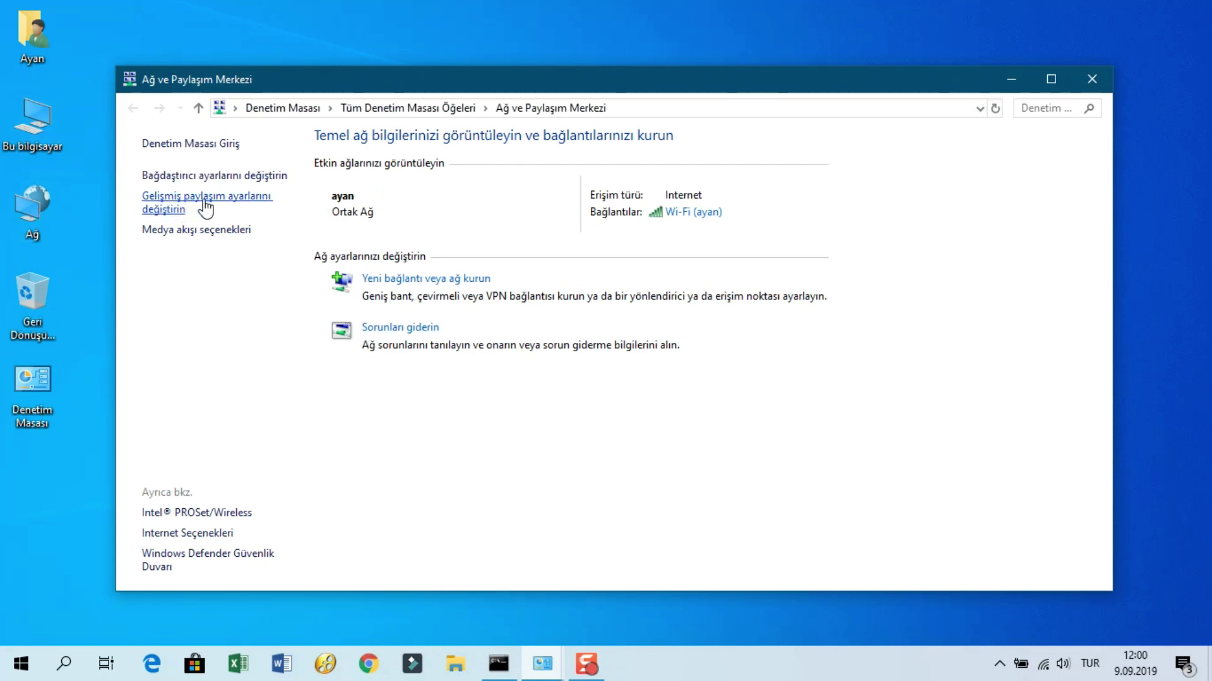
click(234, 205)
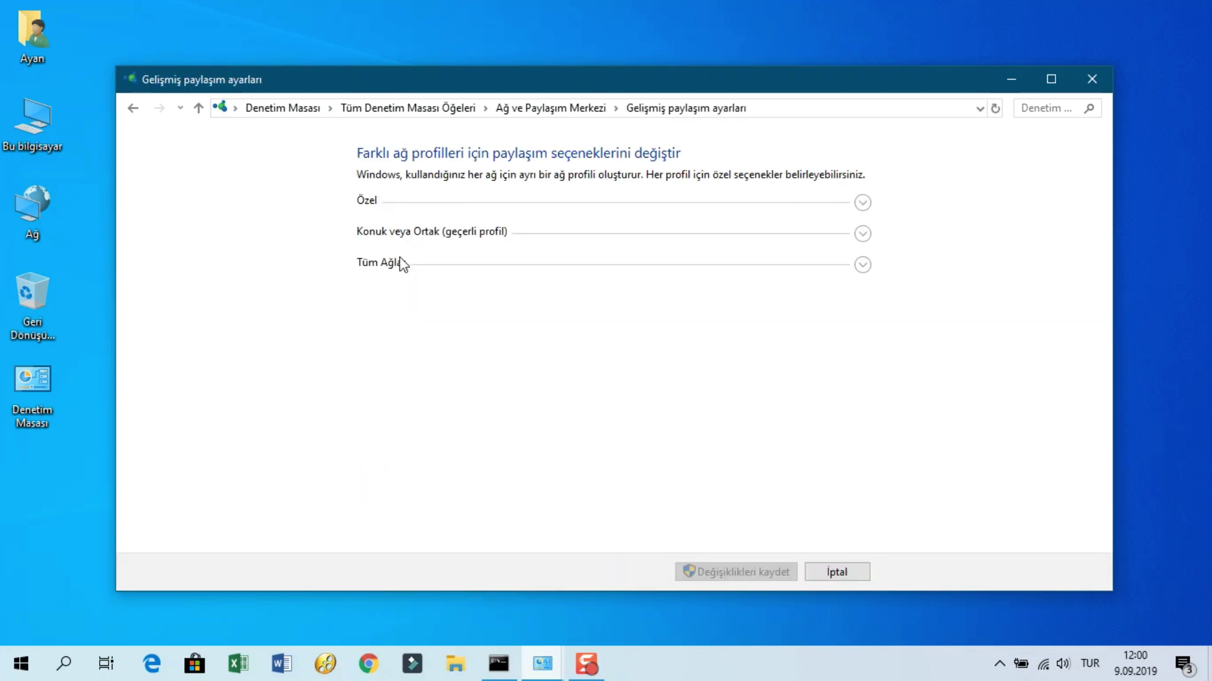
click(865, 207)
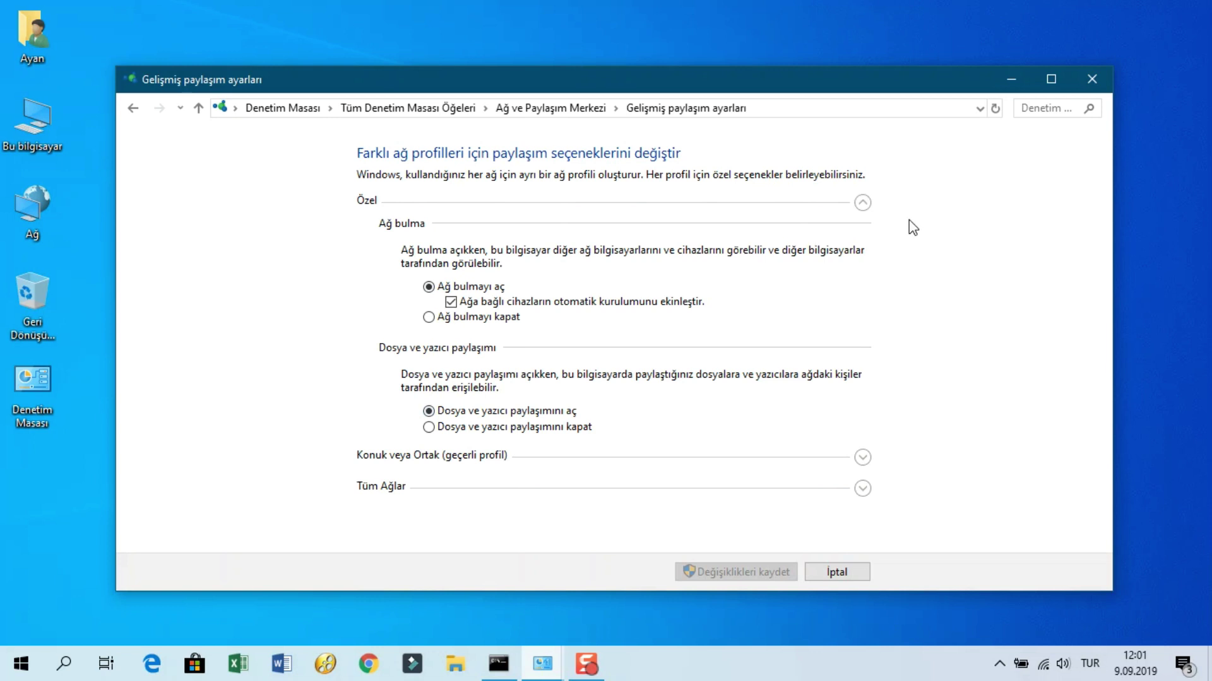
click(862, 203)
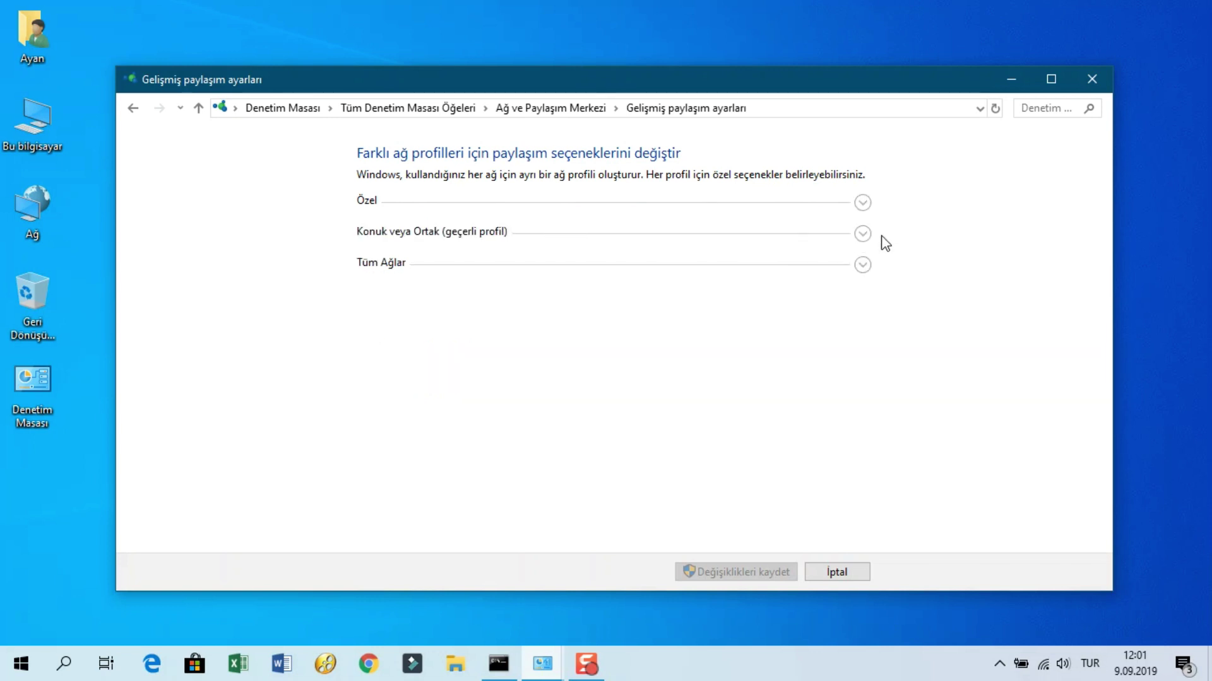
Turn on network discovery and file and printer sharing for the "Konuk veya Ortak" profile
click(861, 236)
click(467, 320)
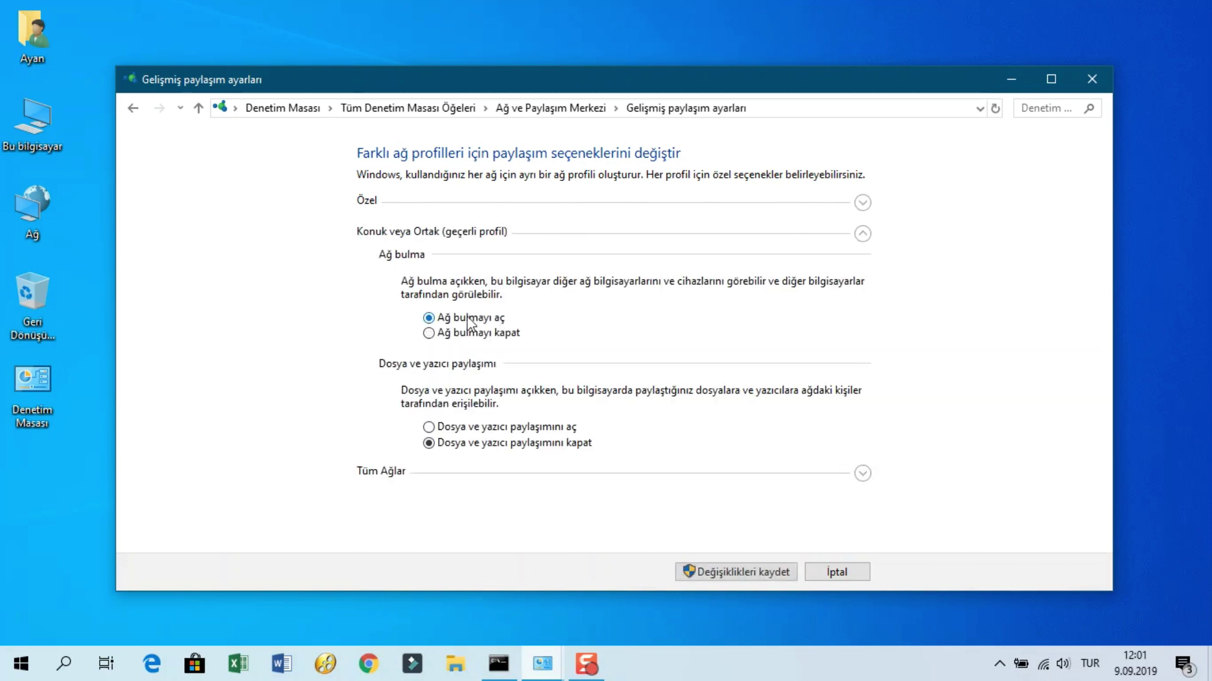
click(519, 431)
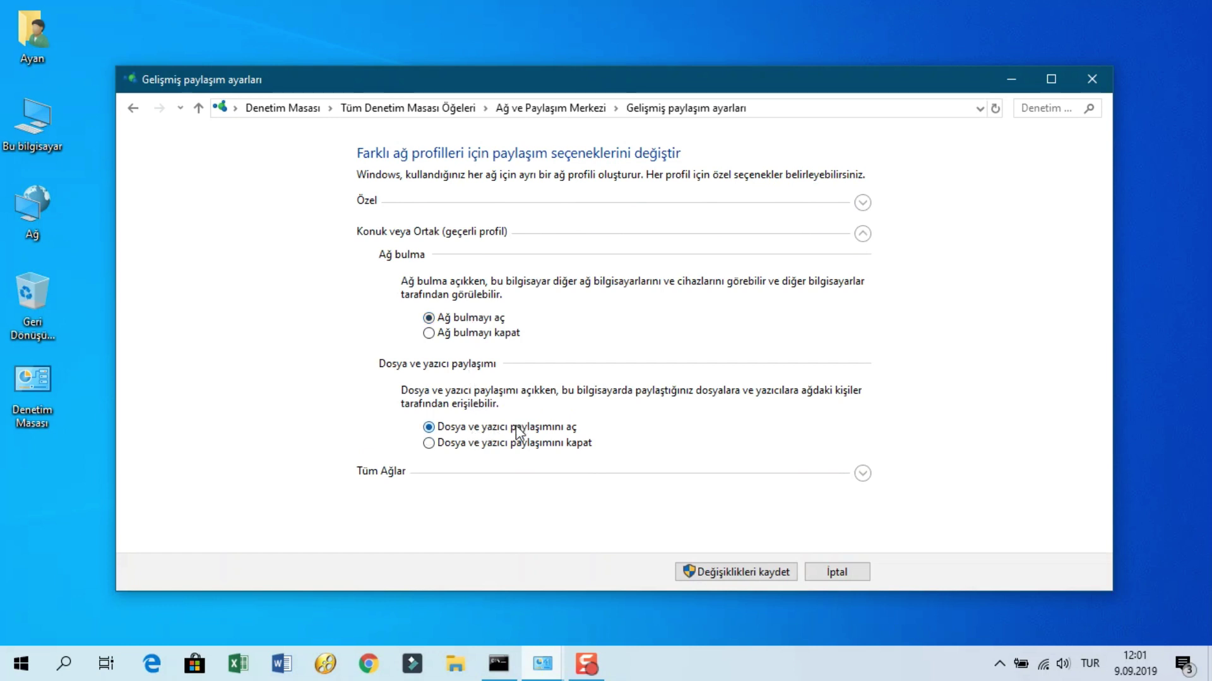
Turn off password-protected sharing under "Tüm Ağlar" and save the advanced sharing changes
click(862, 474)
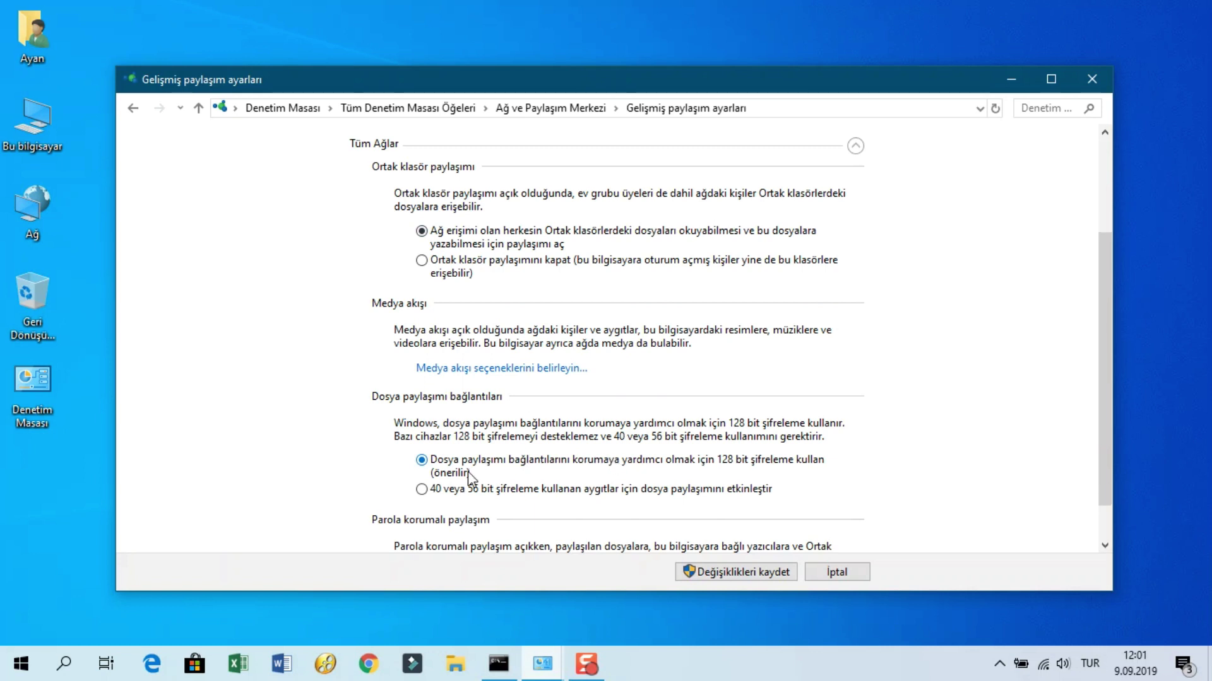
scroll(470, 472, down, 3)
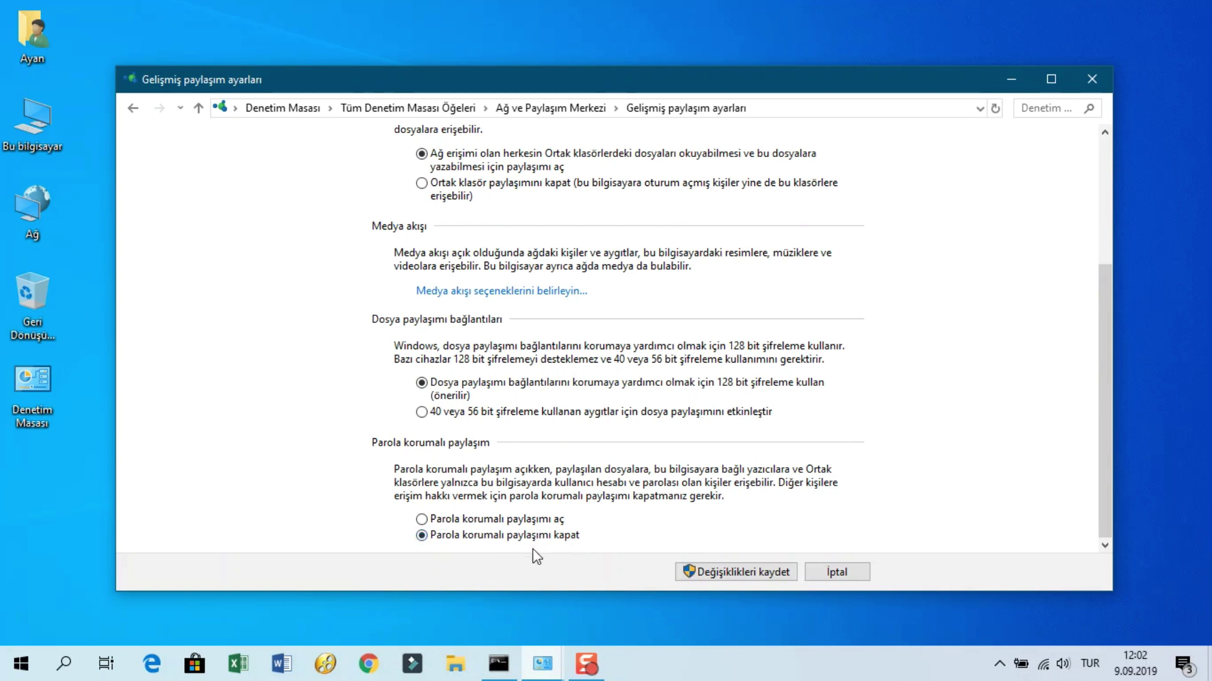
click(504, 521)
click(554, 537)
click(734, 573)
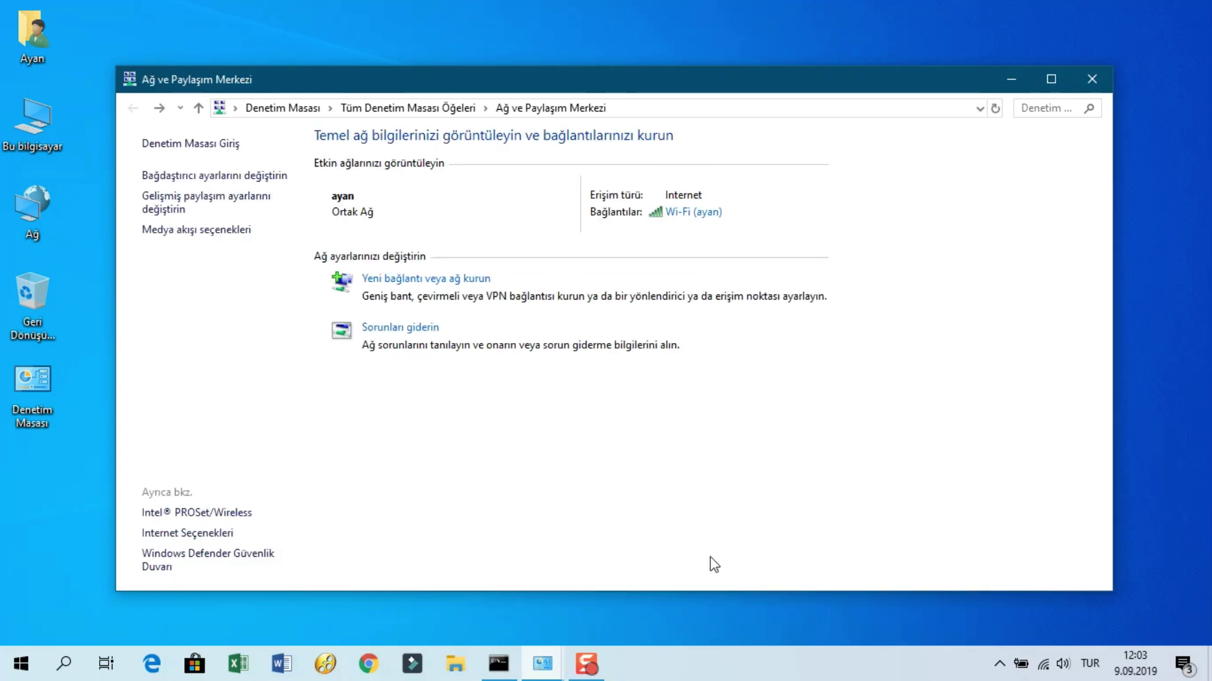
Test the connection to 192.168.1.7 again by rerunning the last ping in the command prompt
click(503, 669)
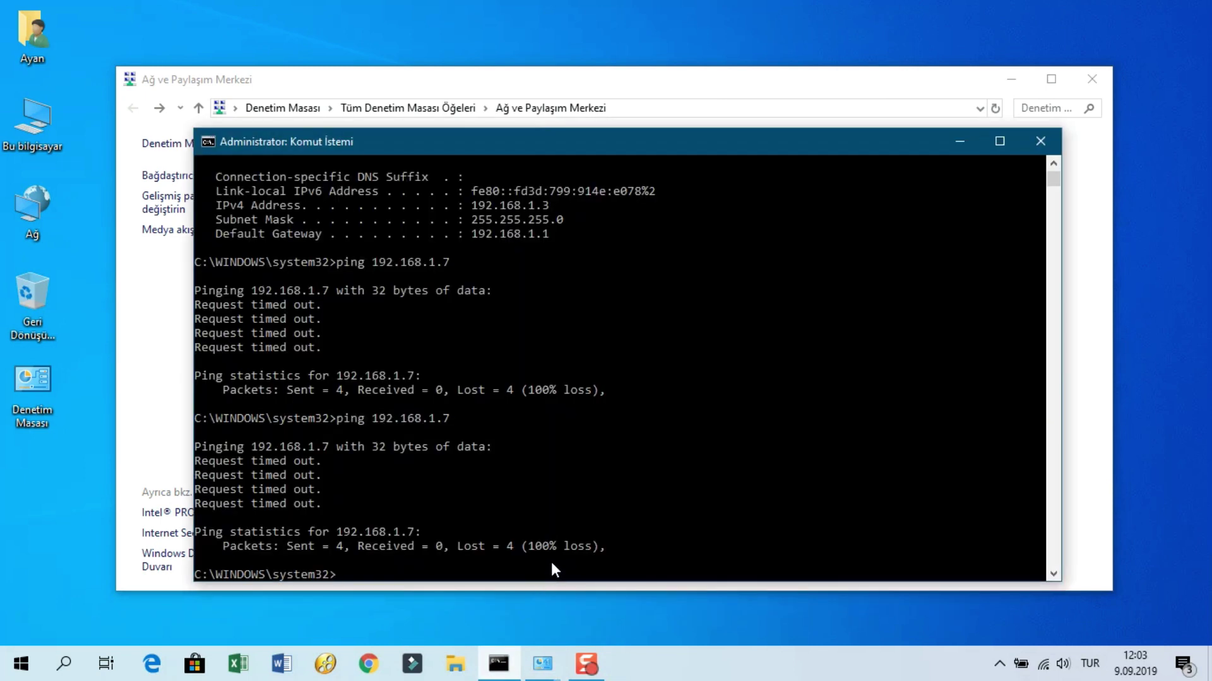
key(Up)
key(Return)
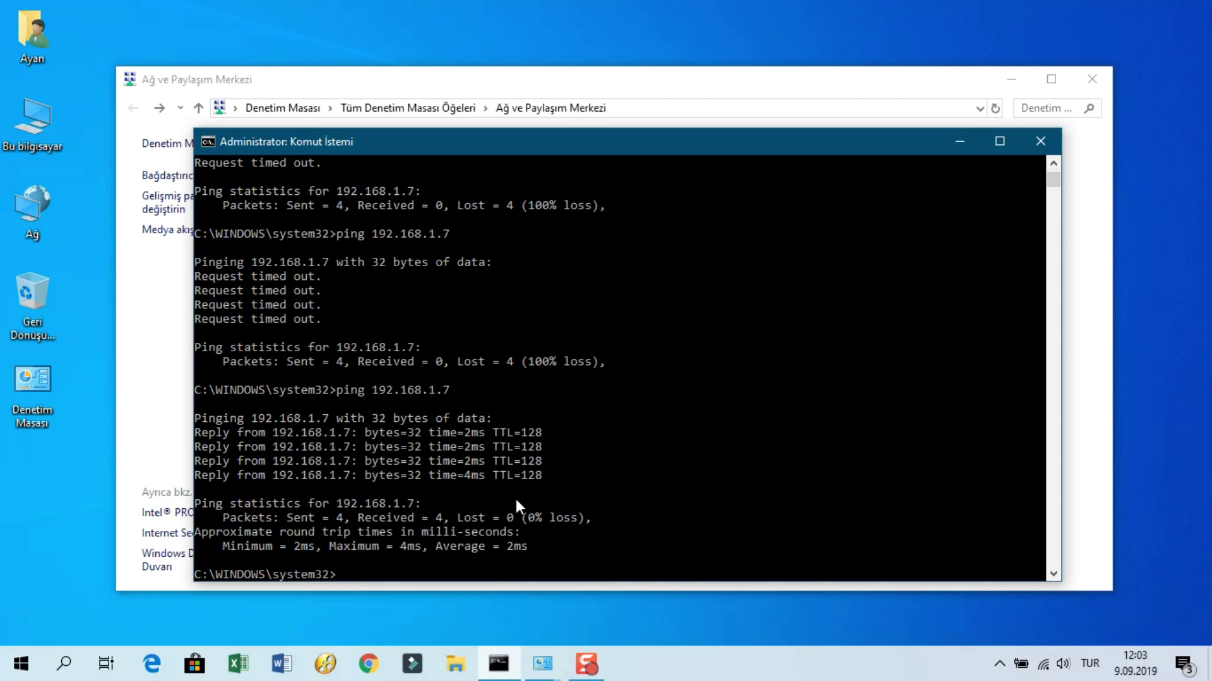
Open the desktop's network location and browse the shared folders of DESKTOP-5C0OTO2 and DESKTOP-F16UPC7, ending back at the network overview
double_click(30, 198)
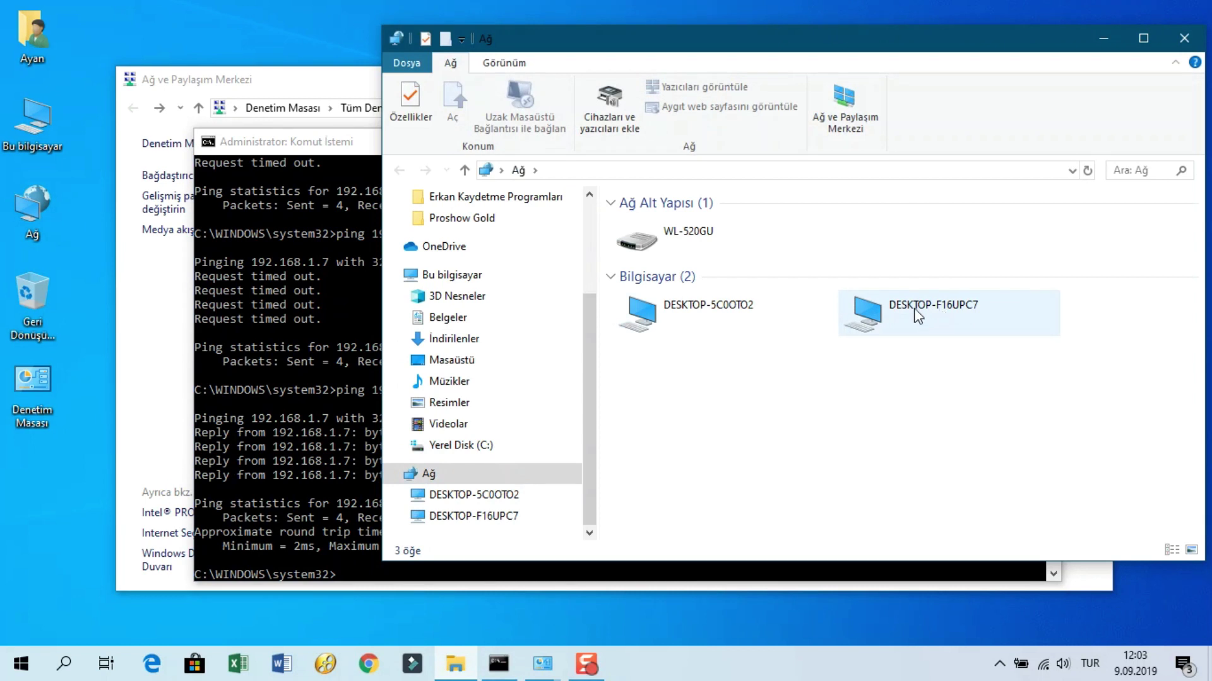
double_click(704, 313)
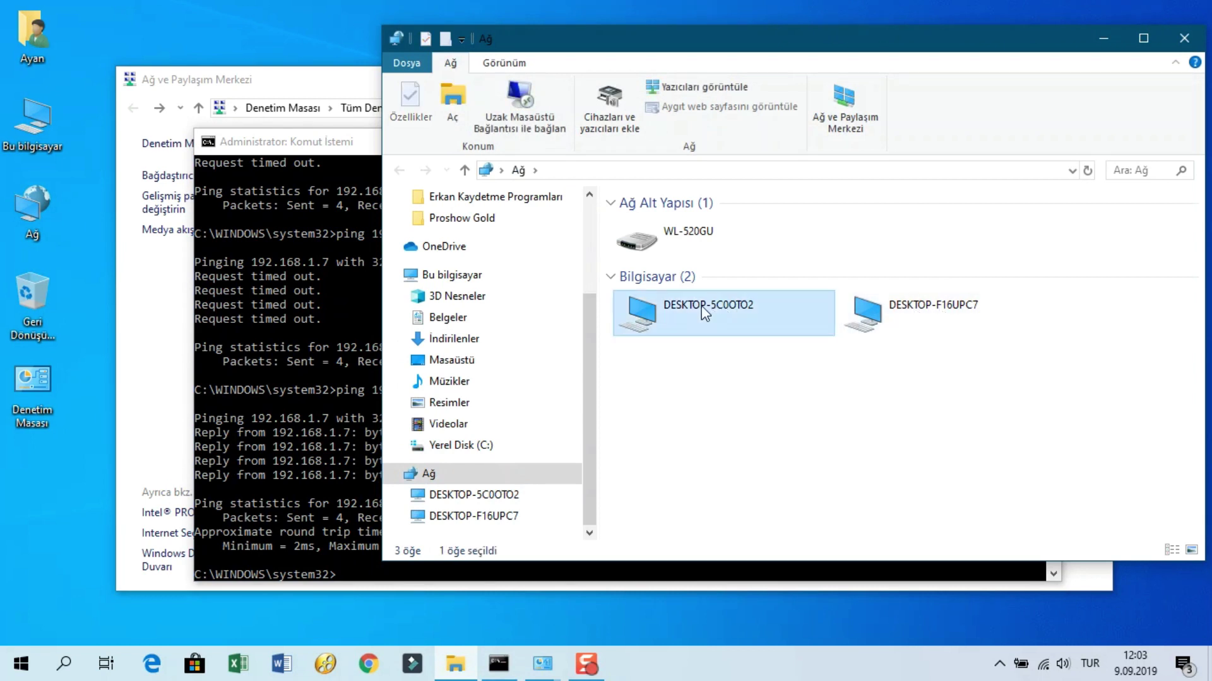
click(518, 169)
double_click(904, 316)
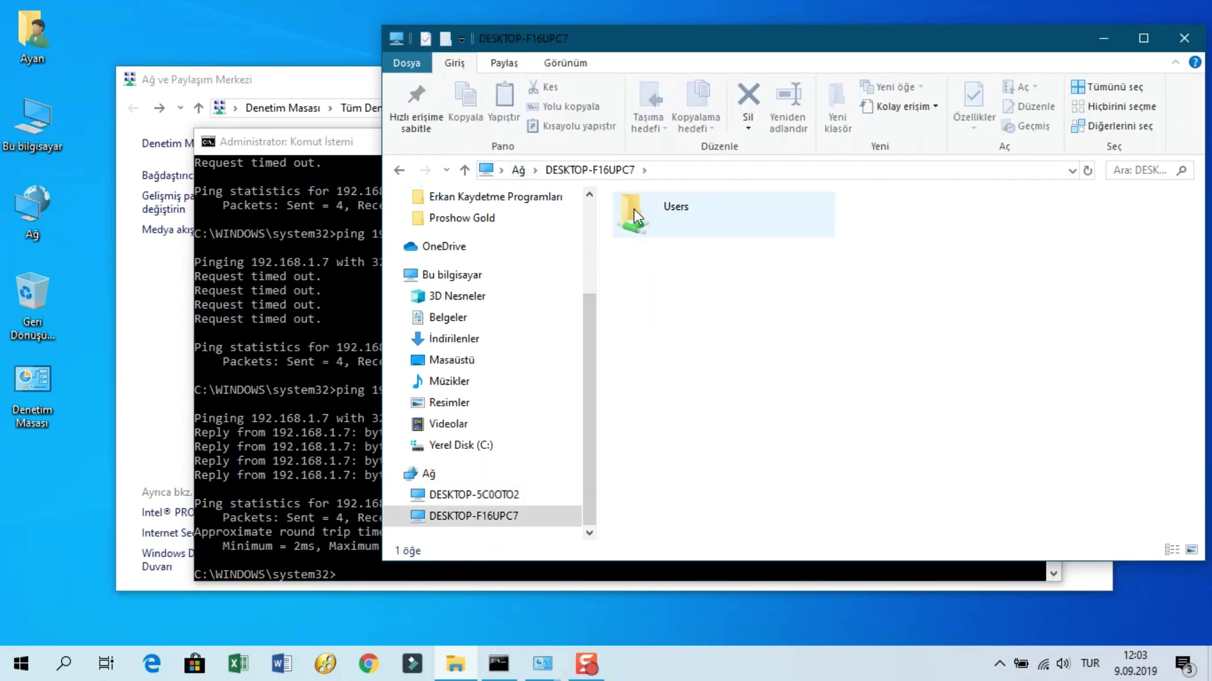
click(524, 176)
double_click(662, 315)
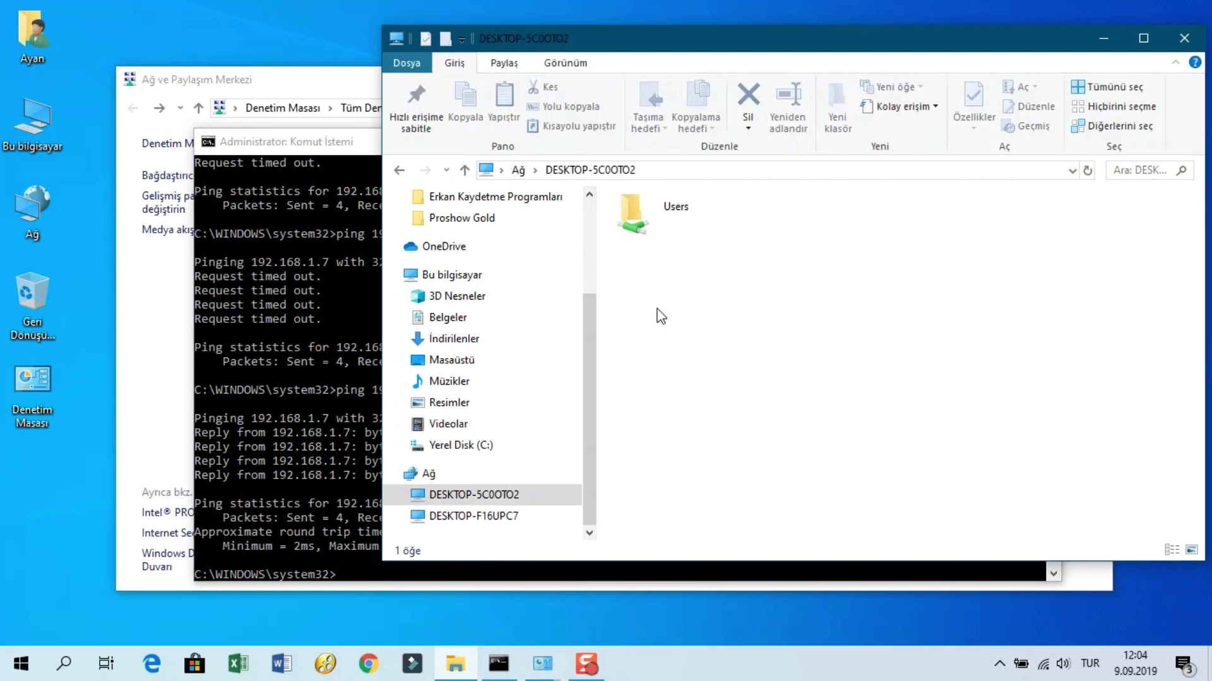
click(518, 170)
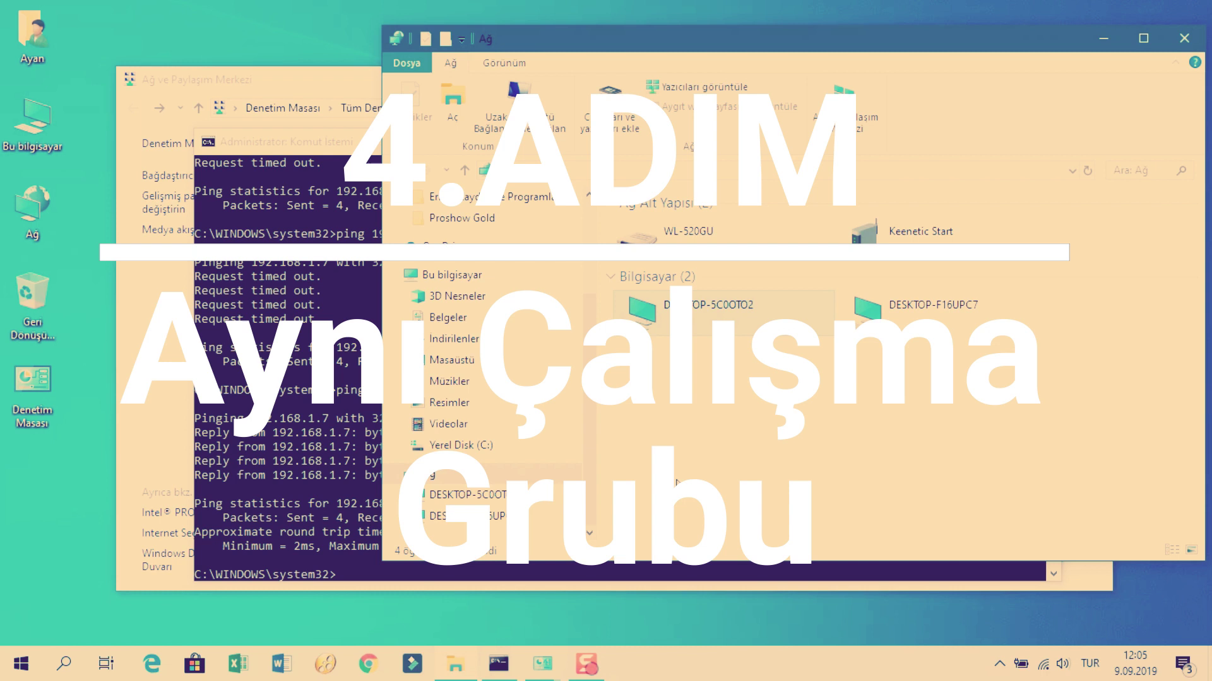
Clear the network windows and command prompt off the desktop and open the system properties of "Bu bilgisayar"
click(1184, 38)
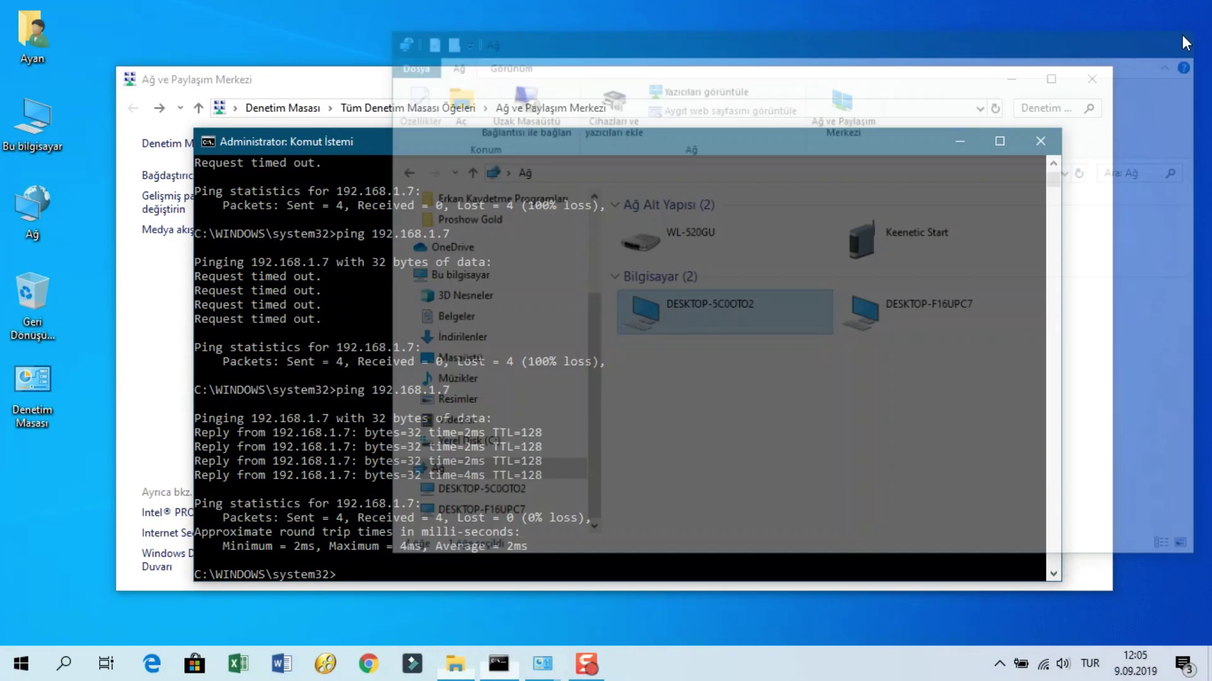
click(967, 135)
click(1091, 79)
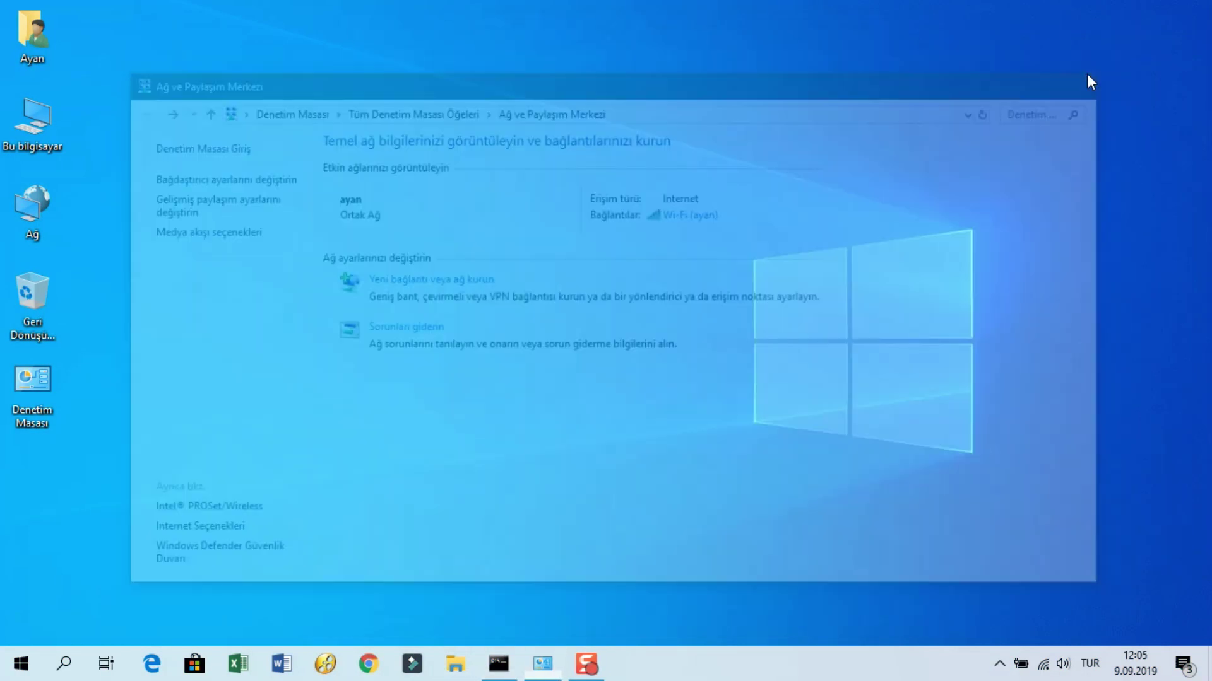
right_click(37, 122)
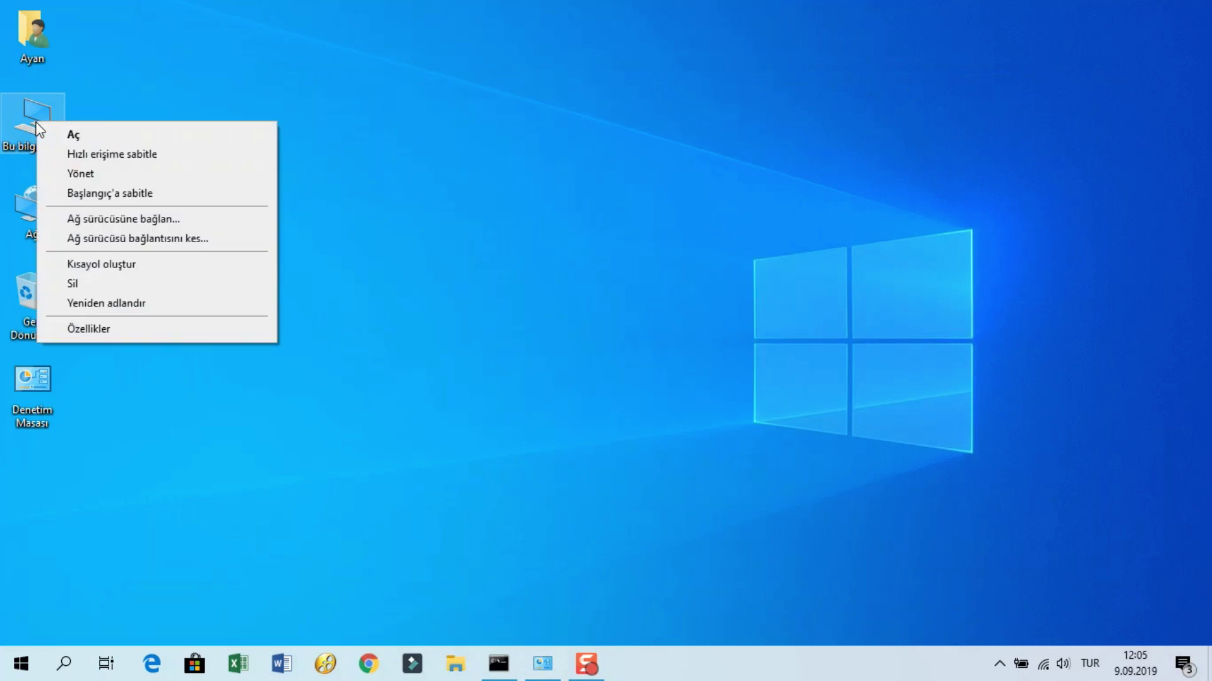
click(145, 329)
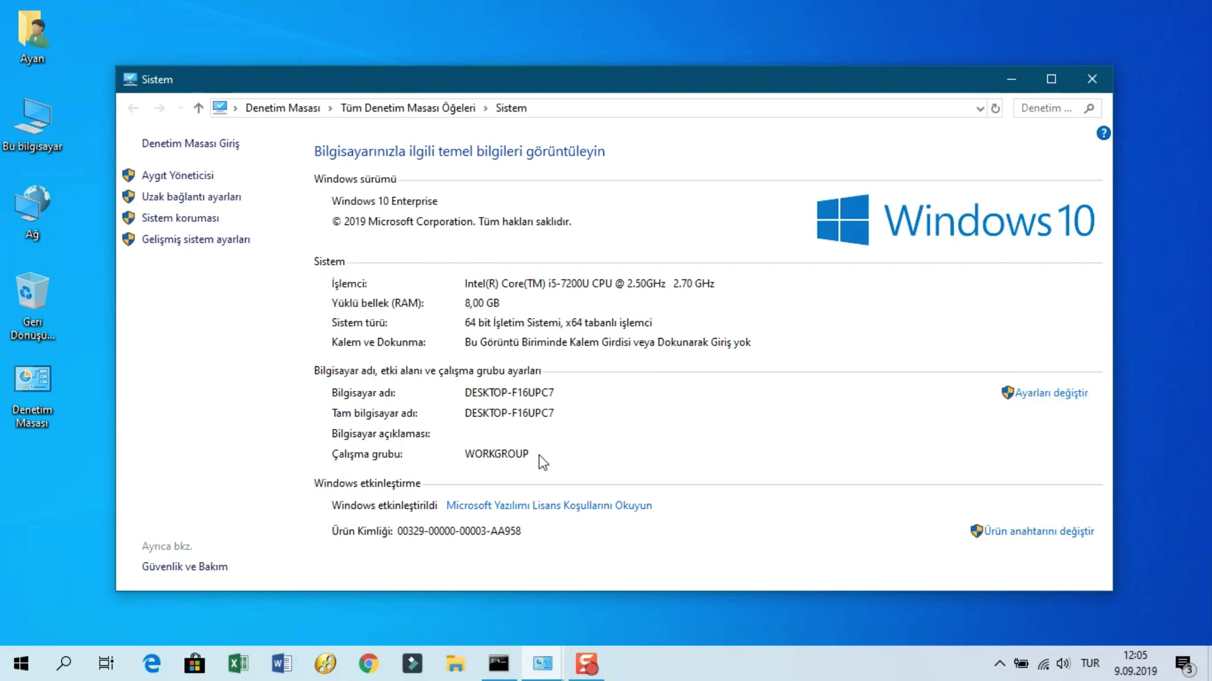
Change the computer's workgroup (Çalışma Grubu) to AYAN and confirm the change
click(1071, 394)
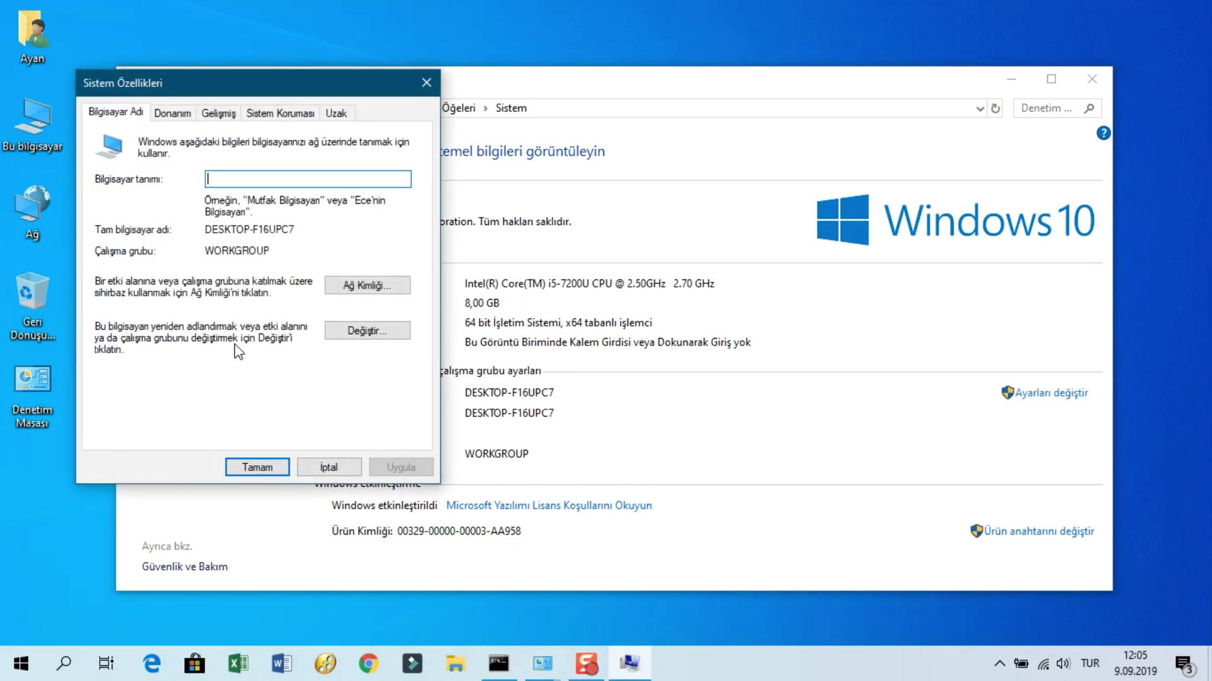
click(368, 332)
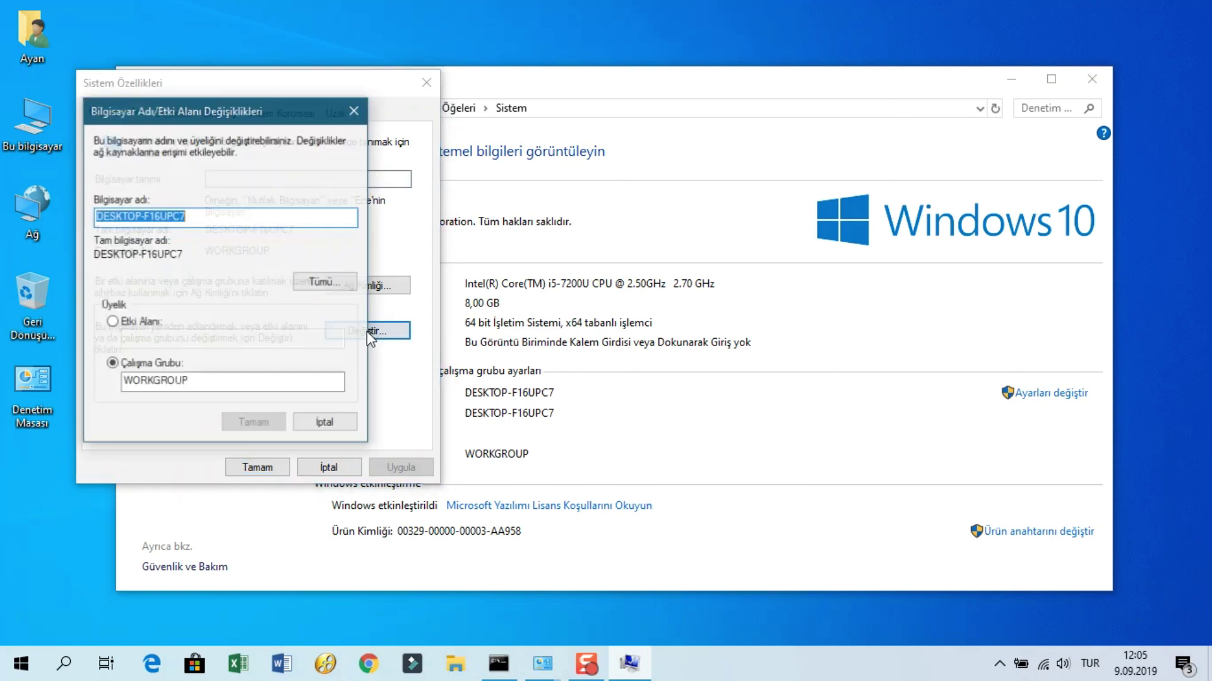
drag(205, 381, 89, 384)
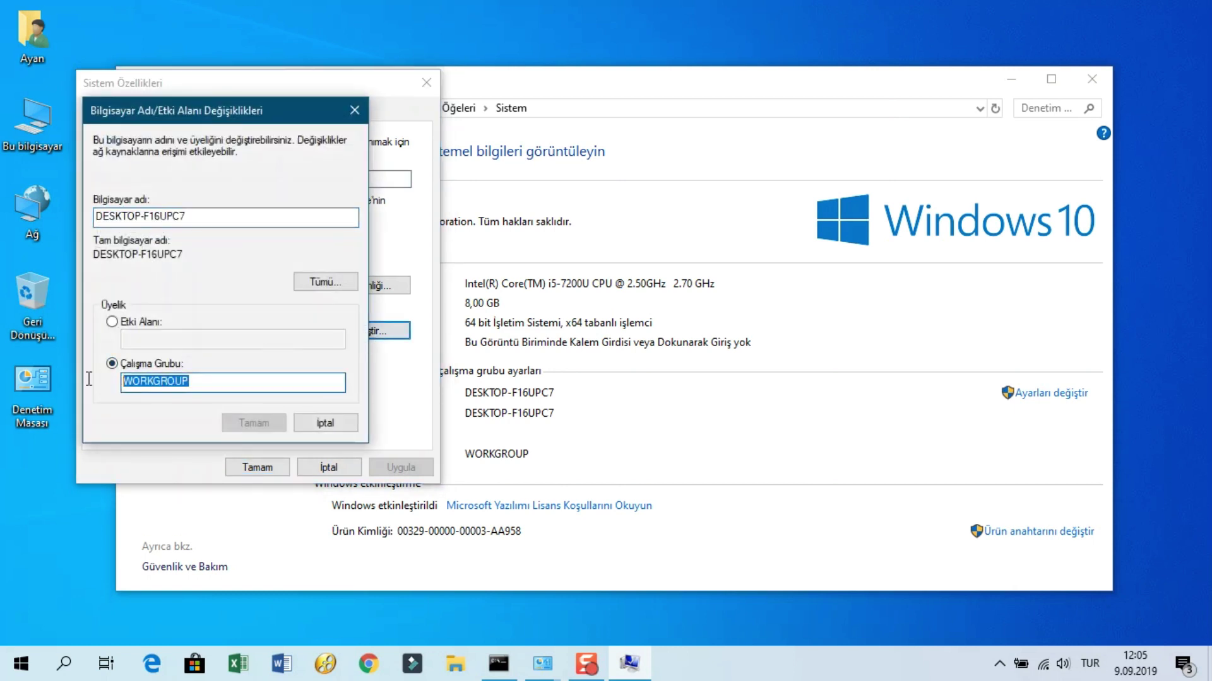
text(AYAN)
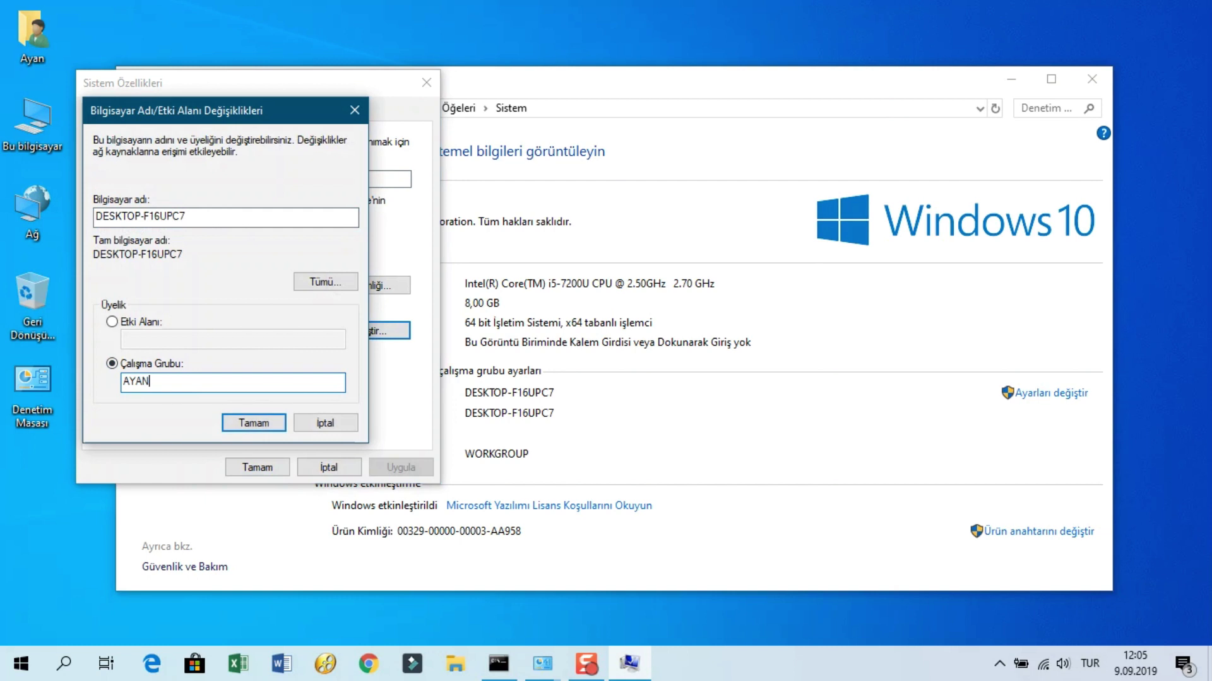
click(256, 423)
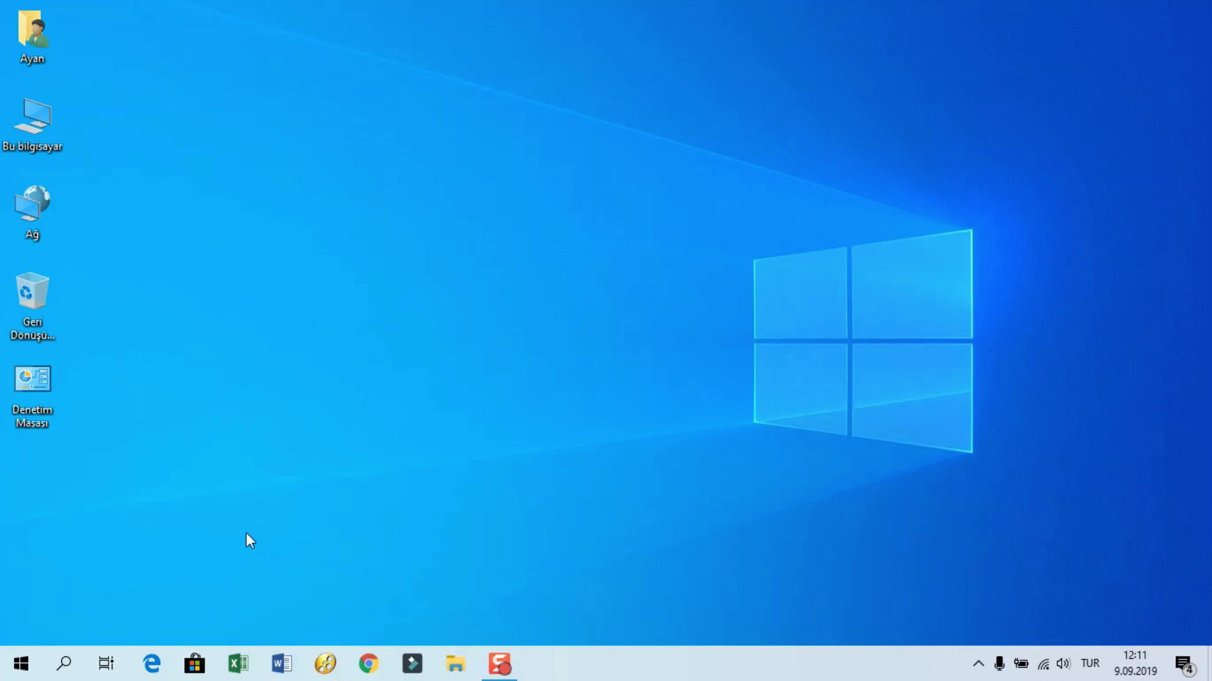
Check in Denetim Masası whether "Dosya ve Yazıcı Paylaşımı" is allowed through the Windows Defender firewall, leaving the permissions untouched, and close the window
click(69, 670)
text(de)
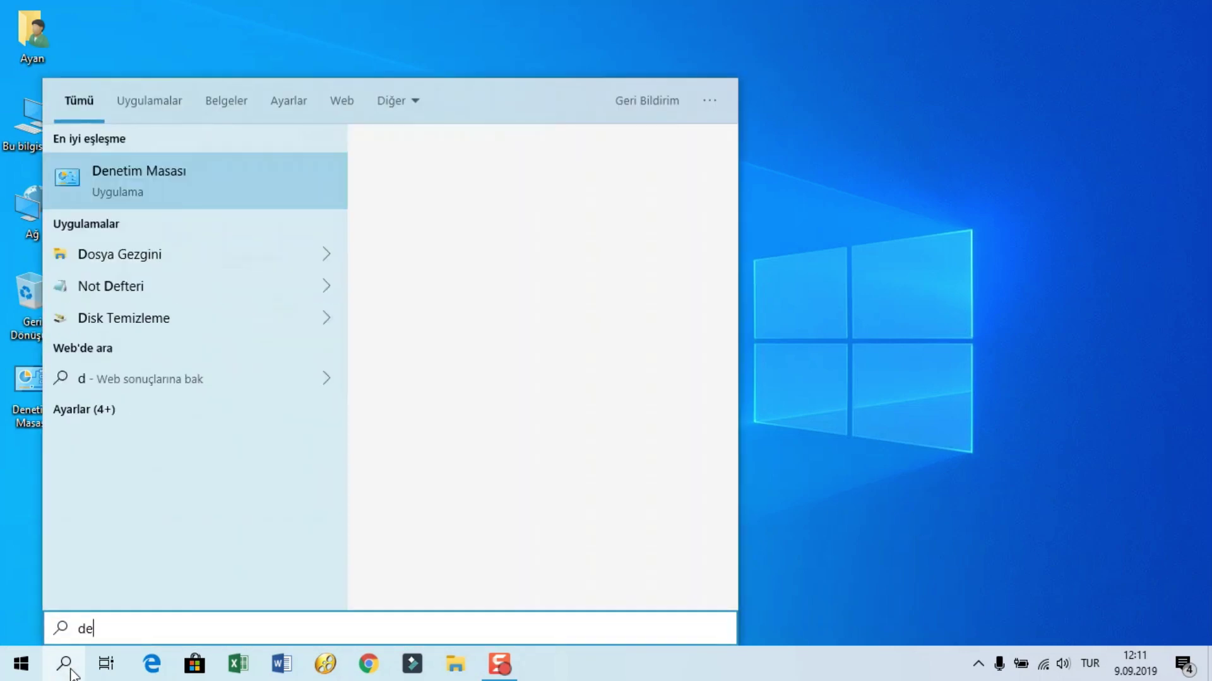
click(150, 175)
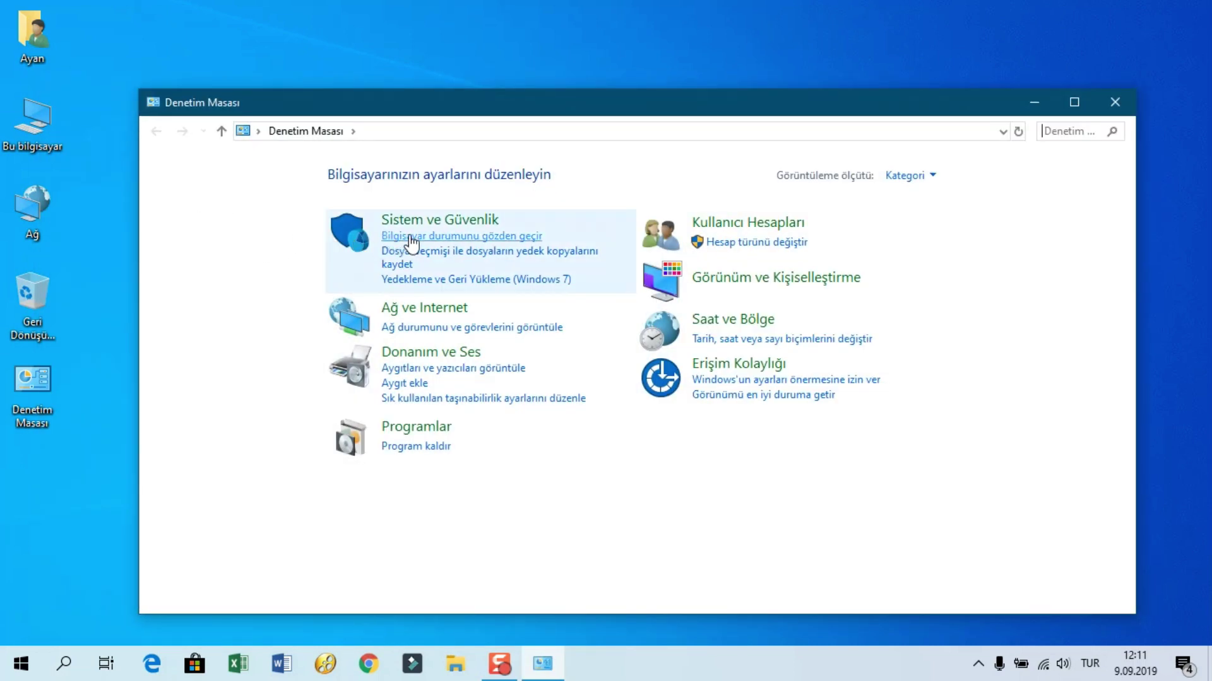
click(484, 224)
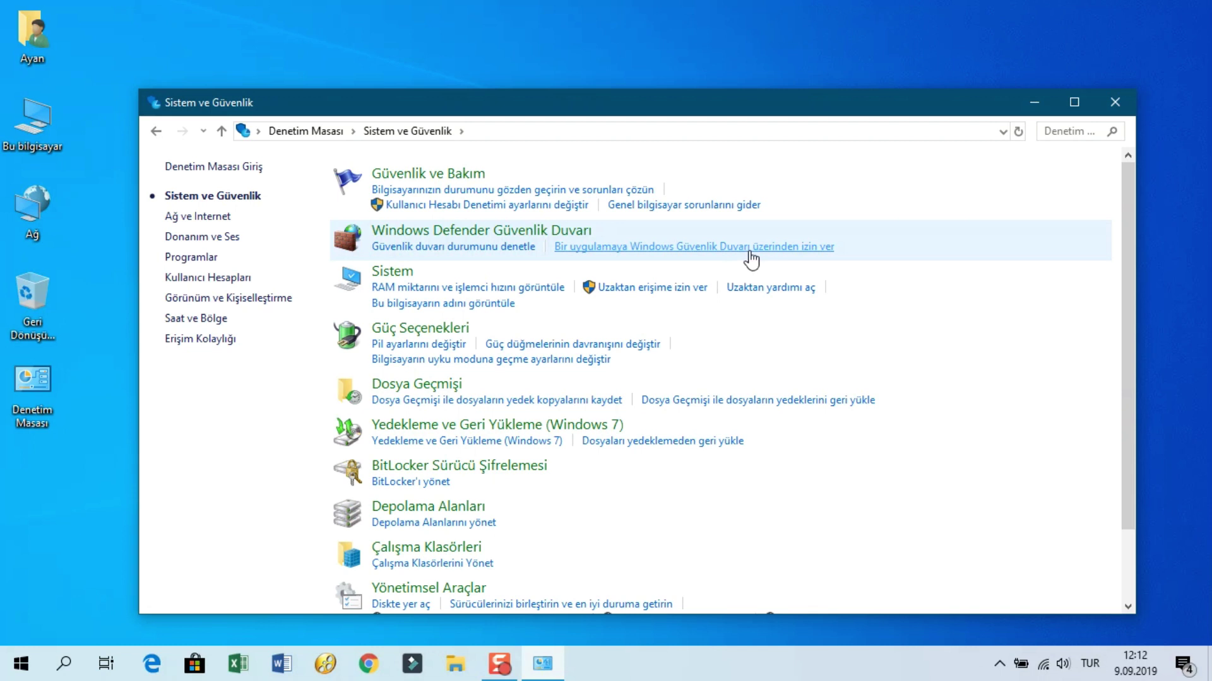
click(753, 255)
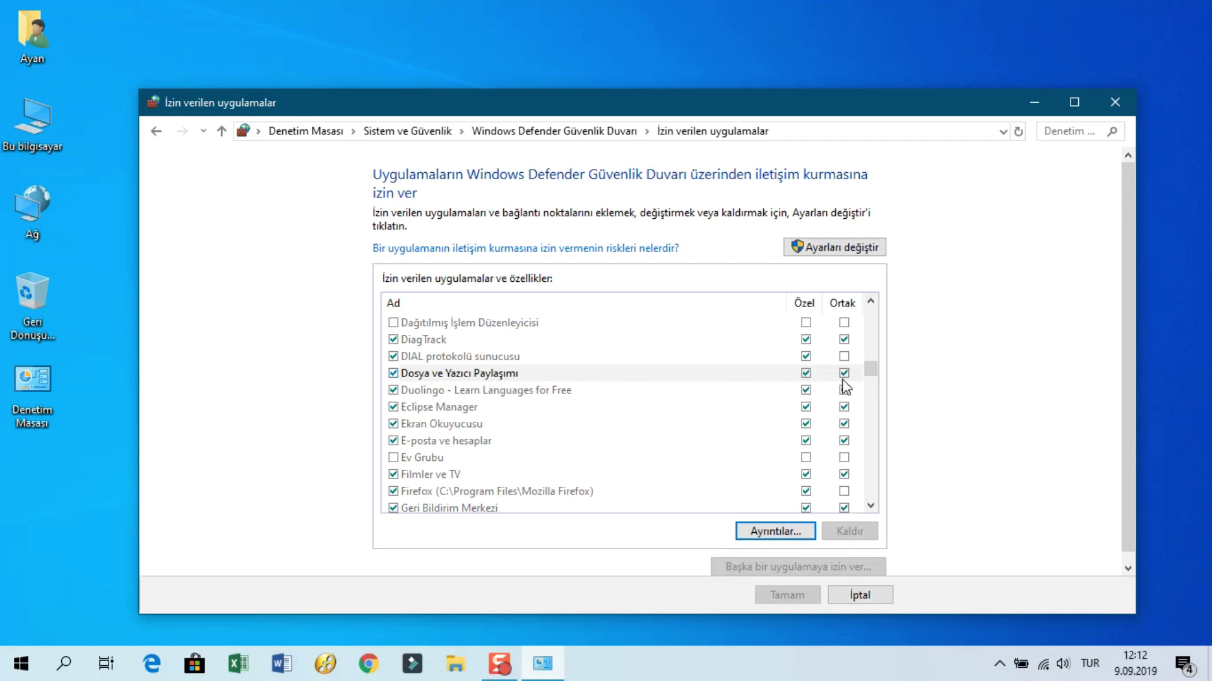
click(859, 595)
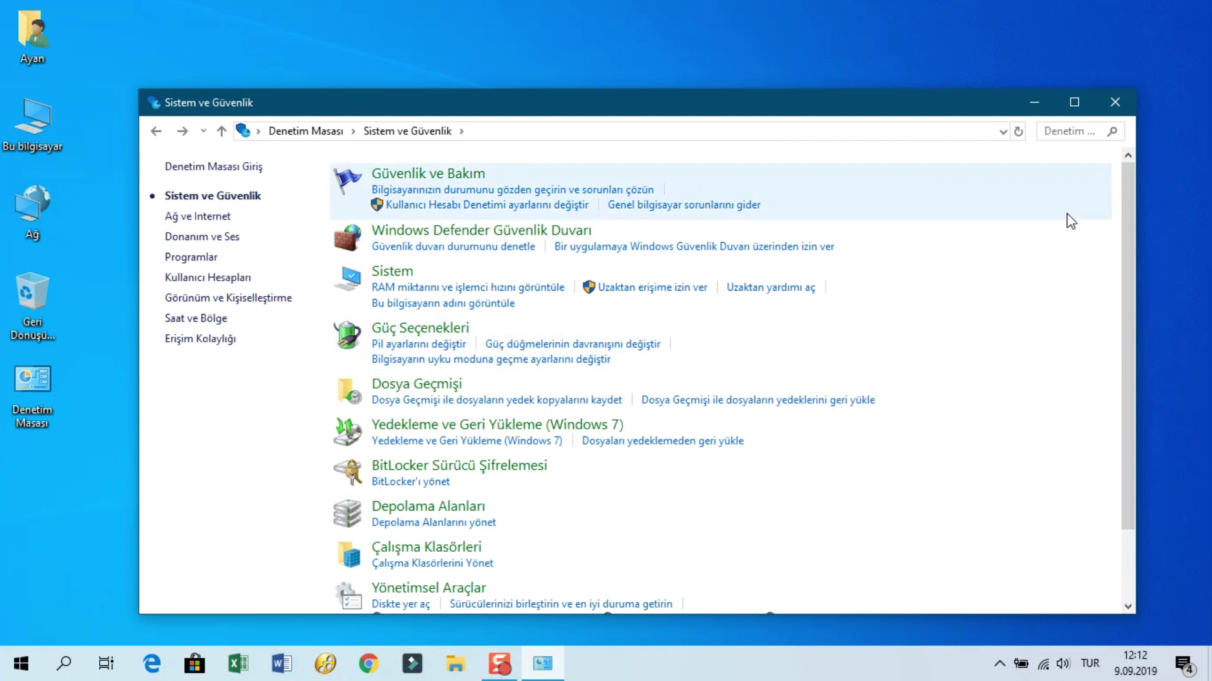
click(1114, 104)
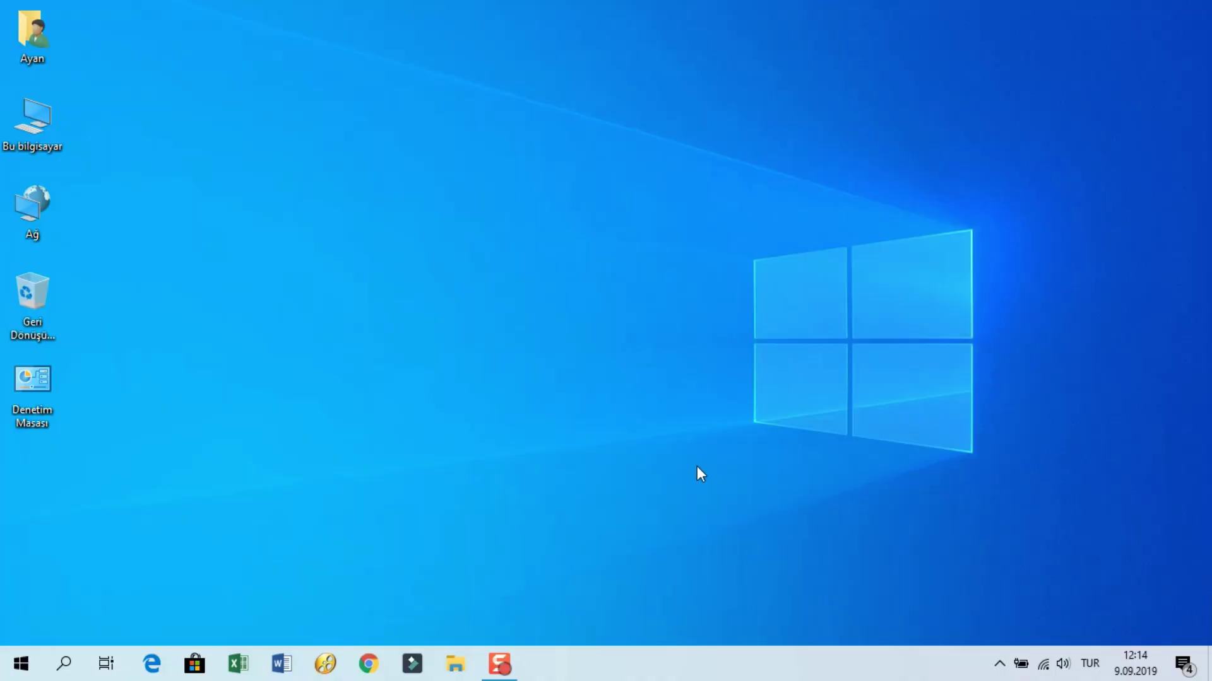
Open the Hizmetler console and sort the services by name
click(63, 669)
text(h)
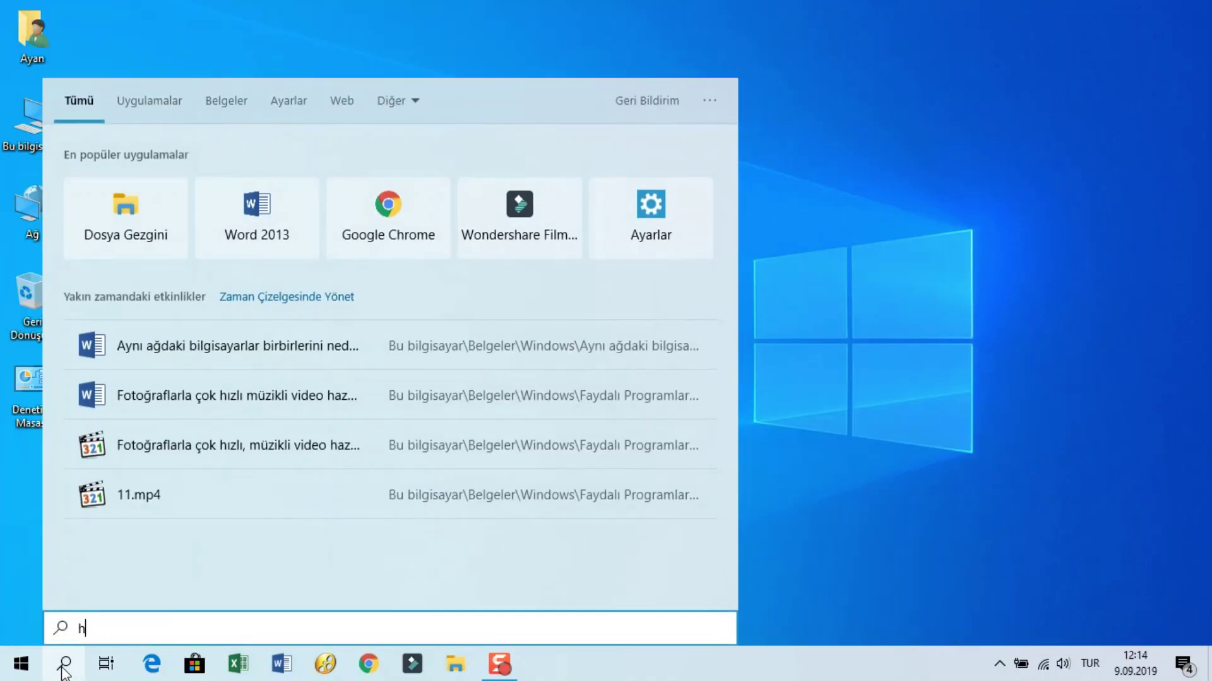
text(iz)
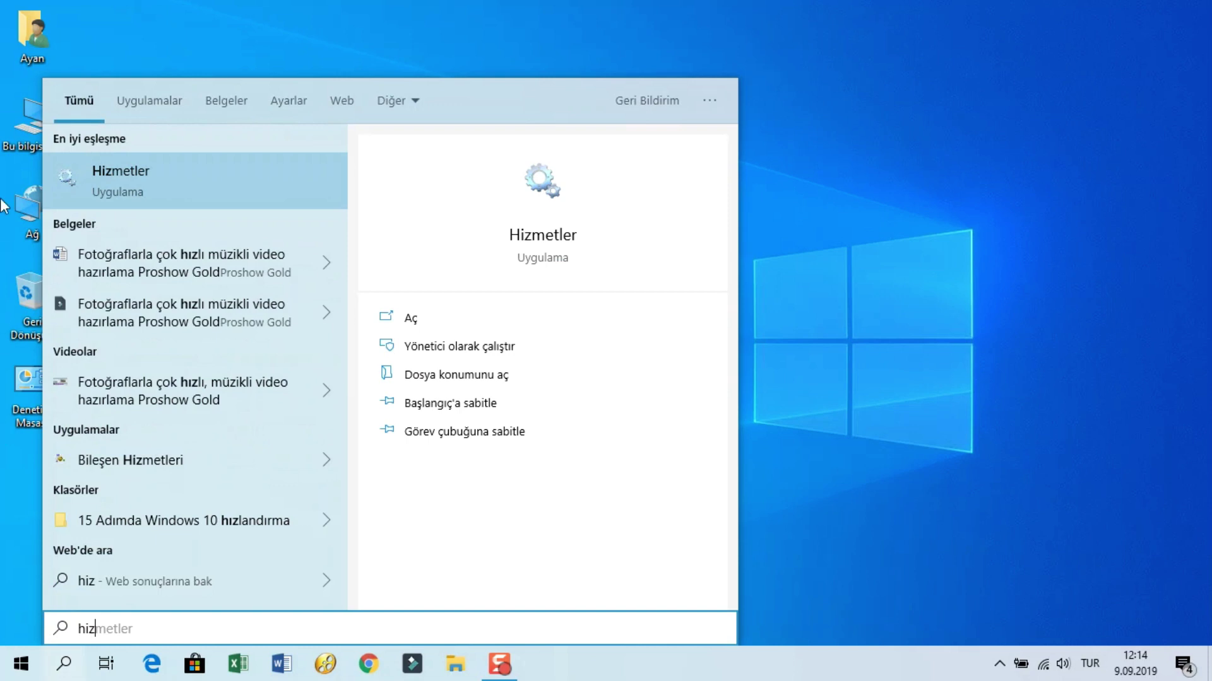
click(129, 178)
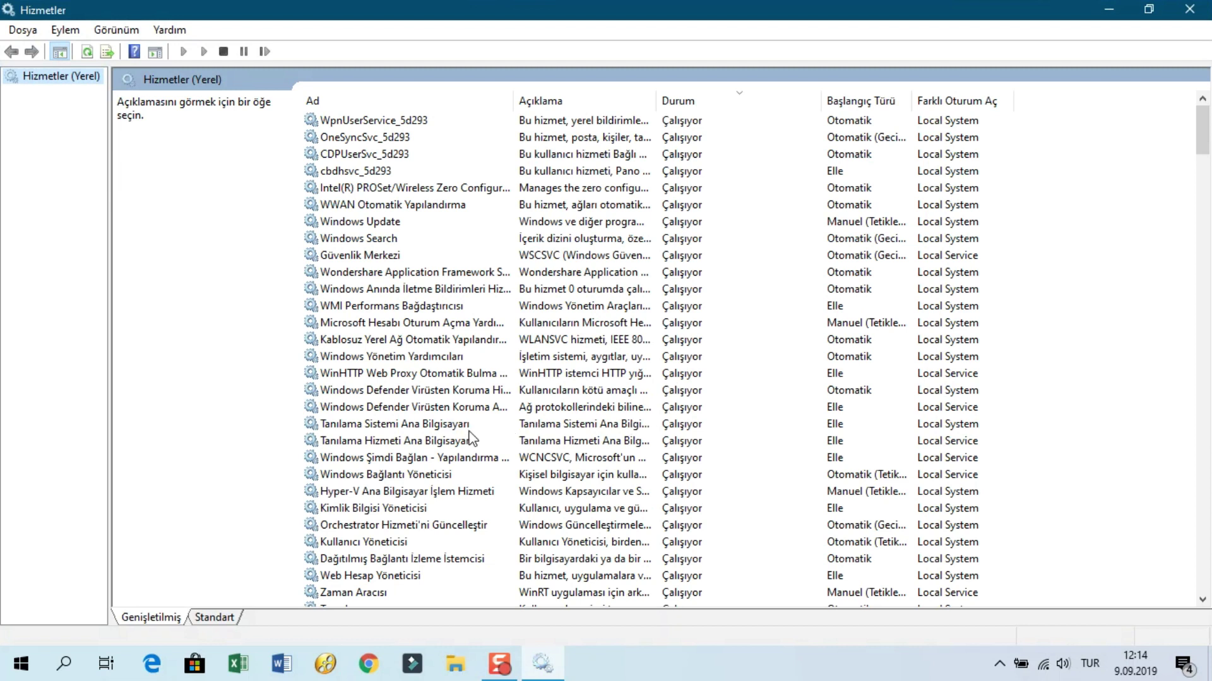
click(373, 107)
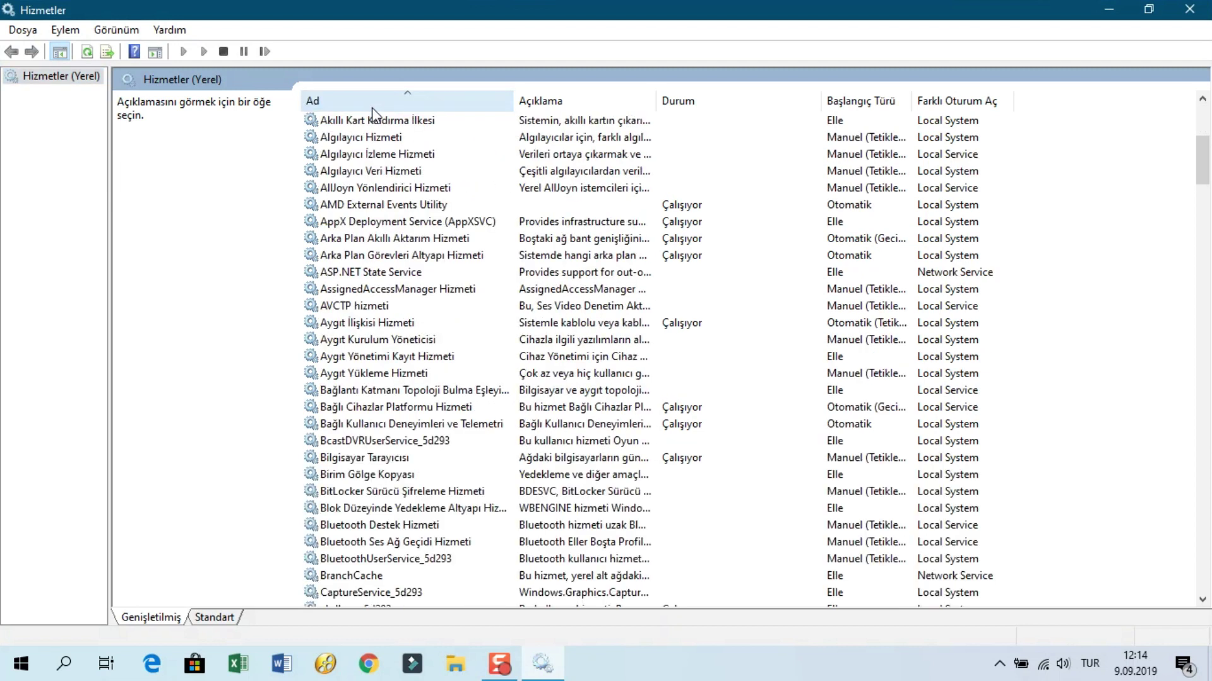
Inspect the status and full startup type of the "Bilgisayar Tarayıcısı" service, widening the Başlangıç Türü column, and close the console
click(365, 461)
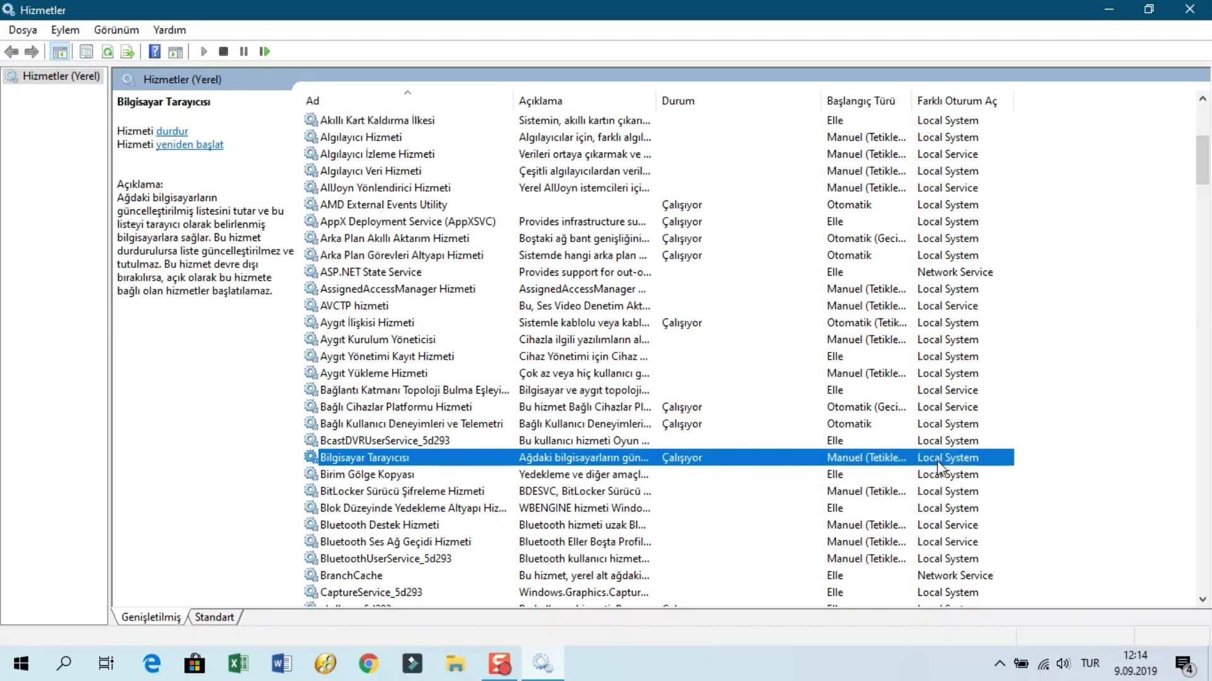
drag(909, 100, 1004, 100)
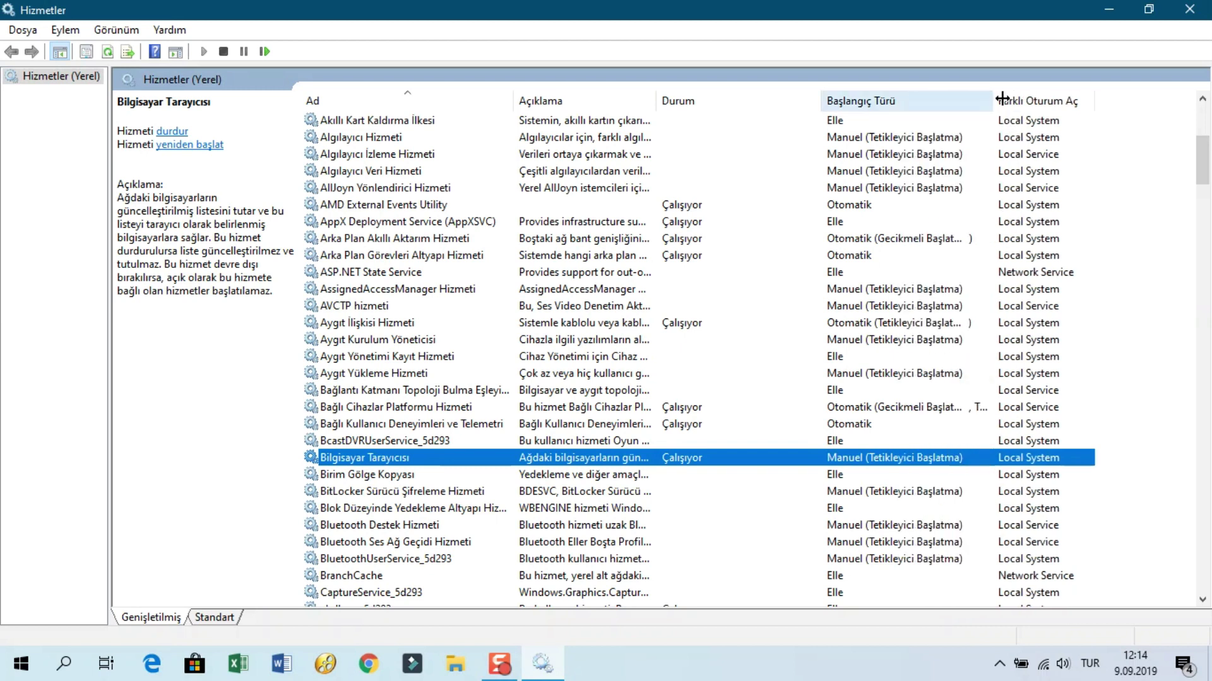
click(1189, 9)
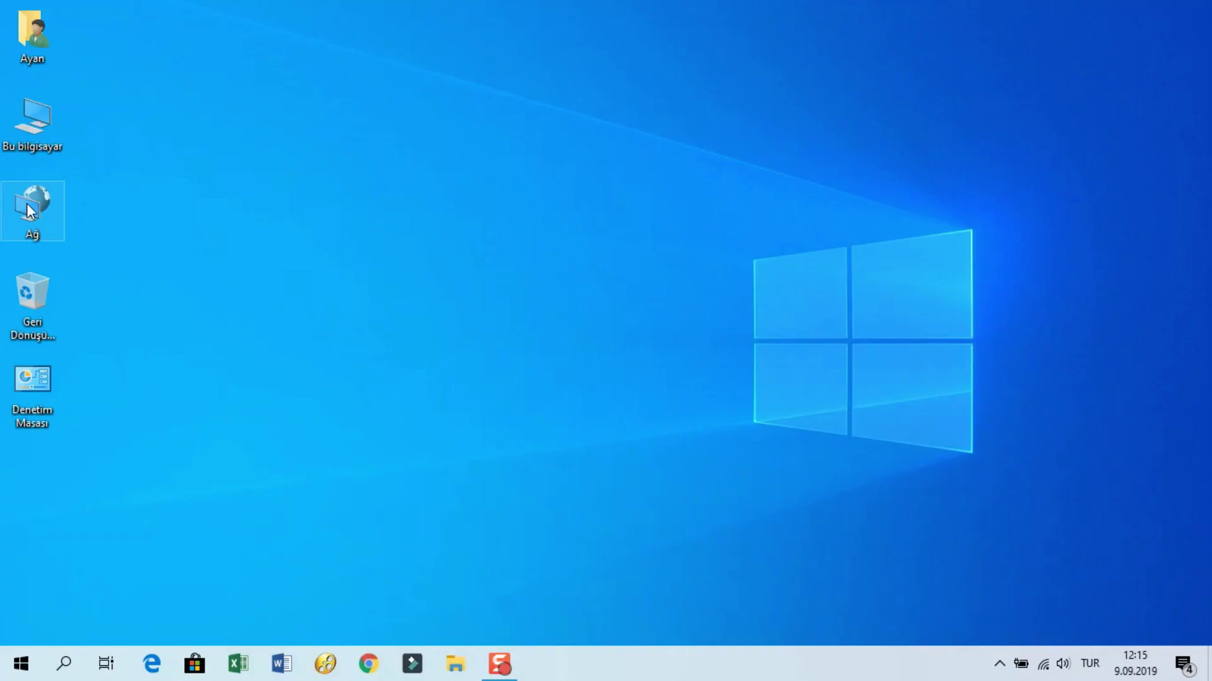
Open the Wi-Fi adapter's properties from the adapter settings of Ağ ve Paylaşım Merkezi
right_click(34, 206)
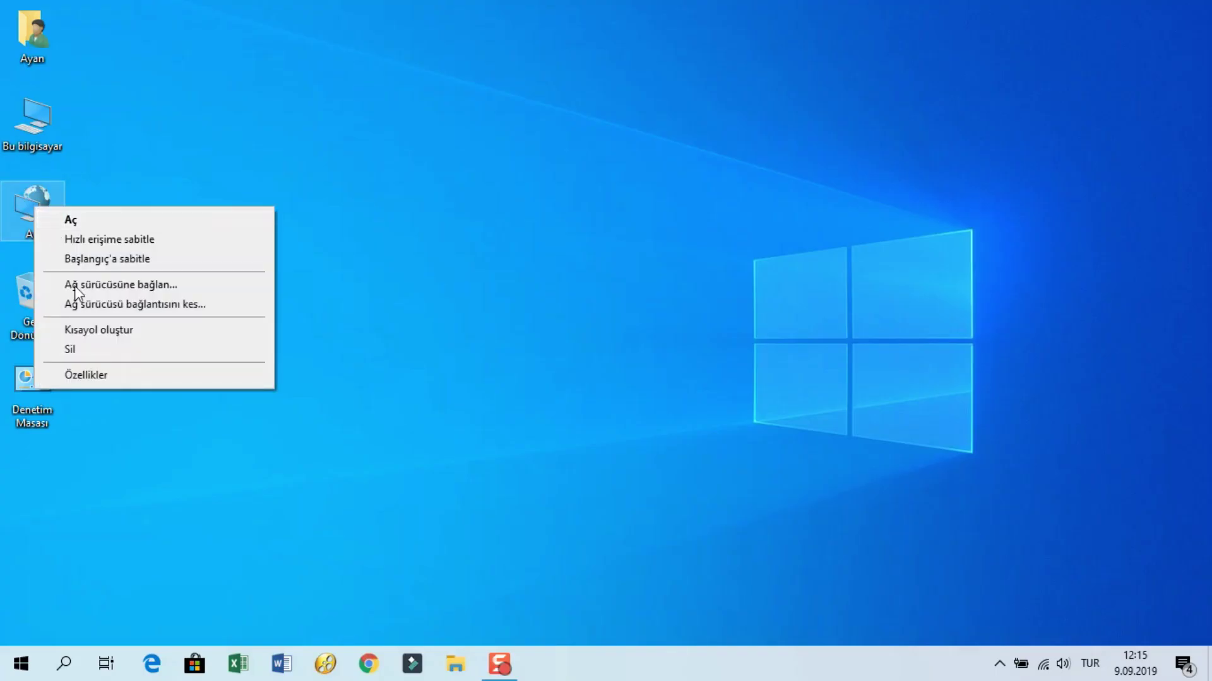
click(130, 373)
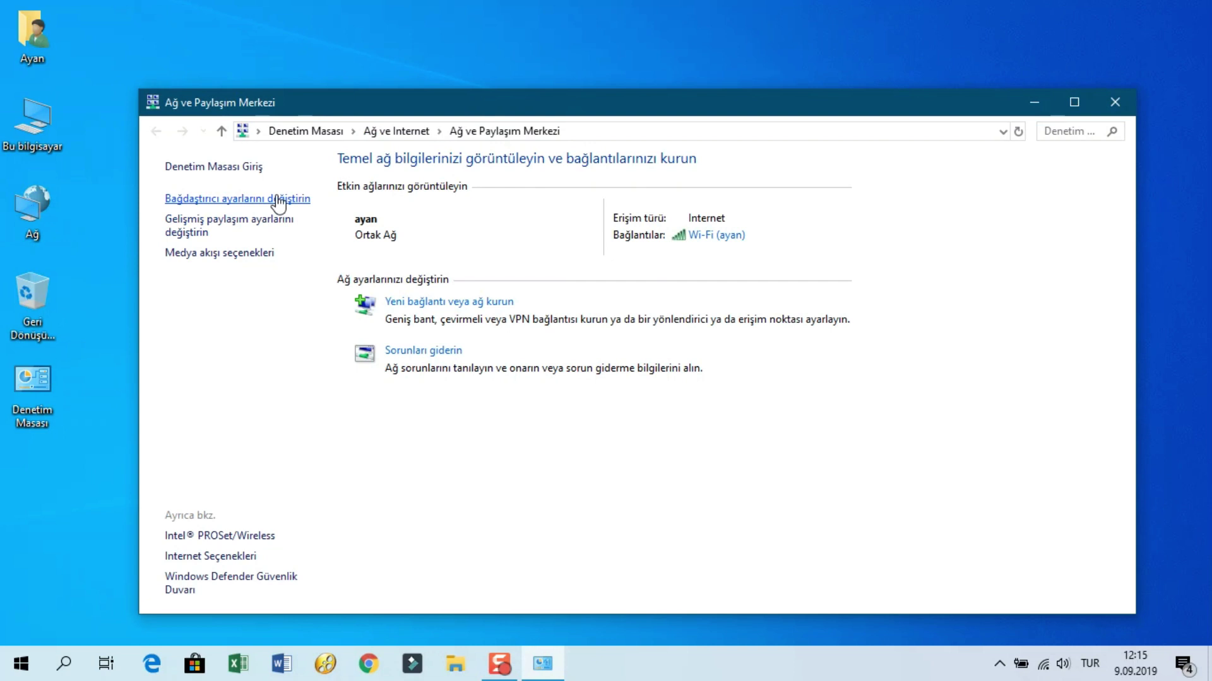
click(277, 201)
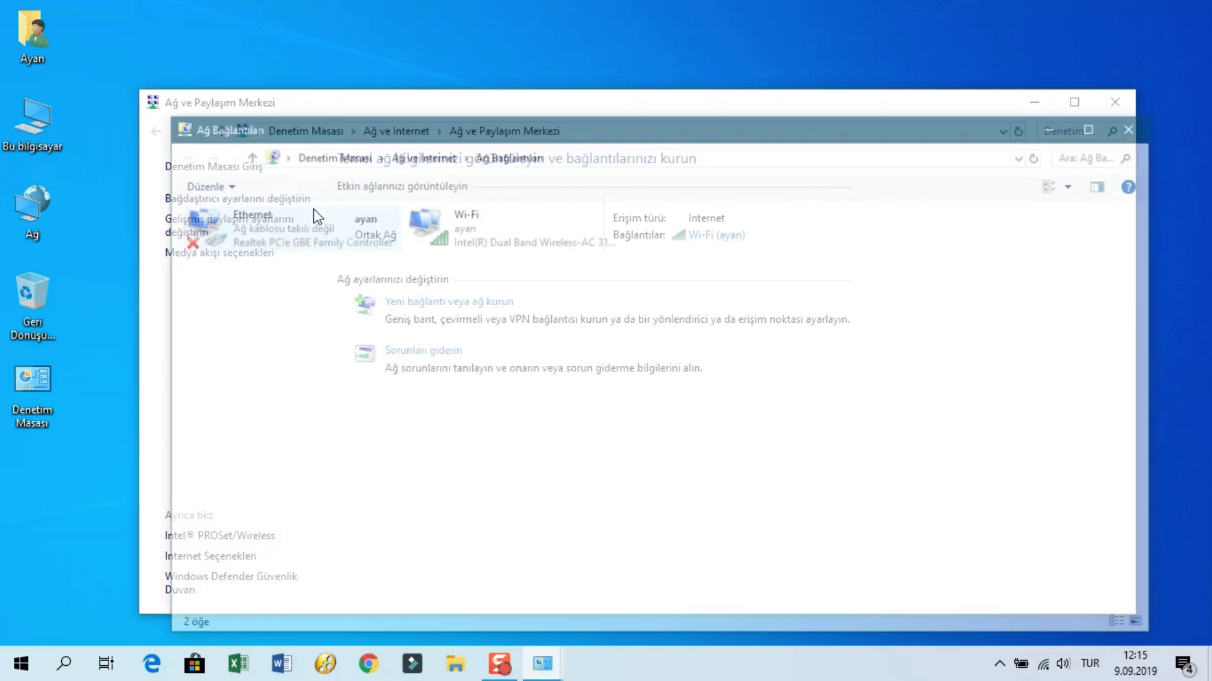
click(465, 228)
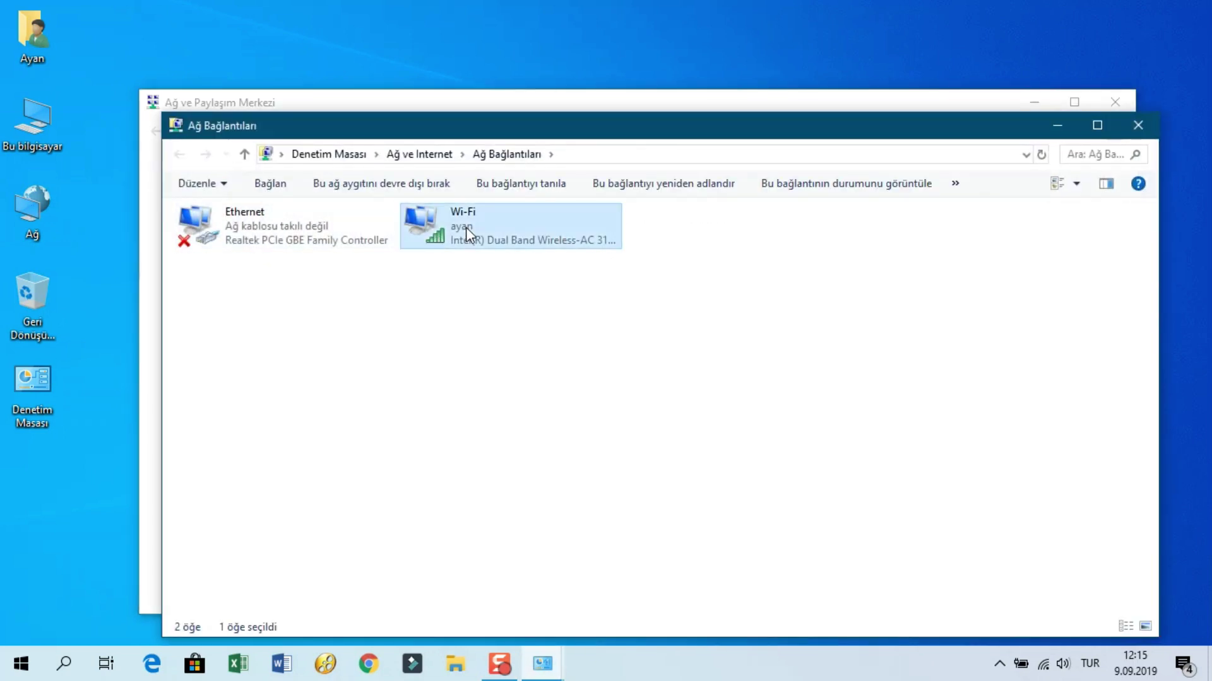
right_click(466, 227)
click(557, 421)
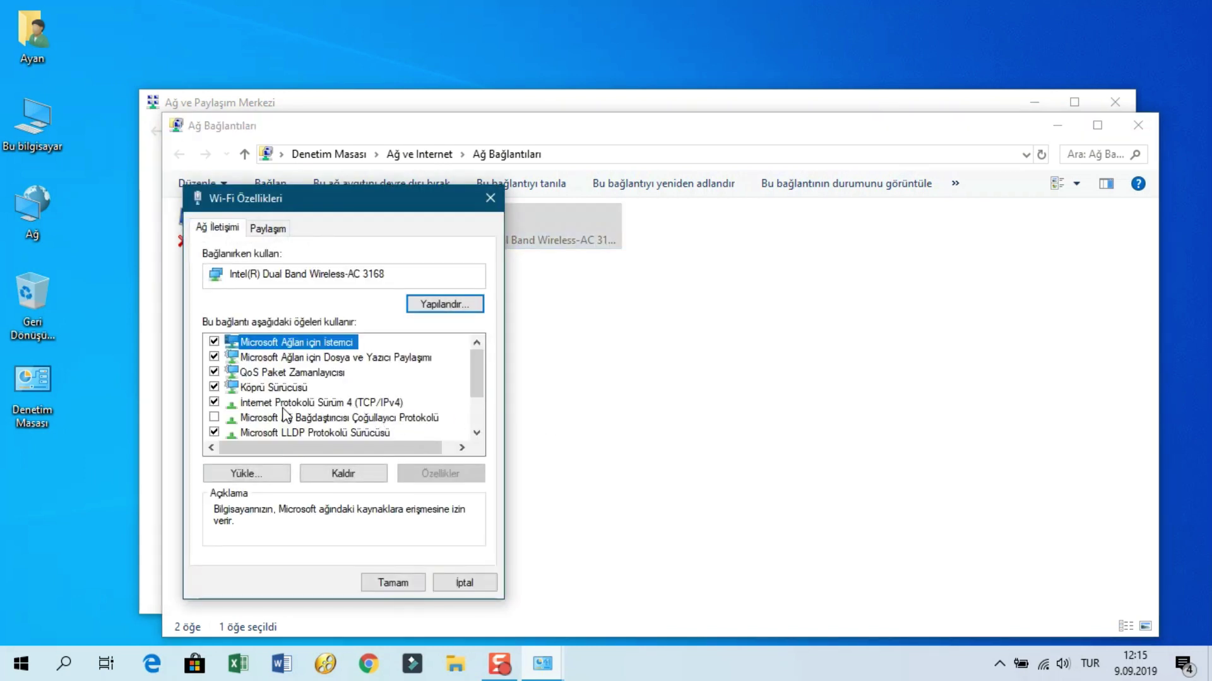
Give the Wi-Fi adapter's TCP/IPv4 a fixed IP address 192.168.1.10, subnet mask 255.255.255.0 and default gateway 192.168.1.1, and confirm
double_click(334, 404)
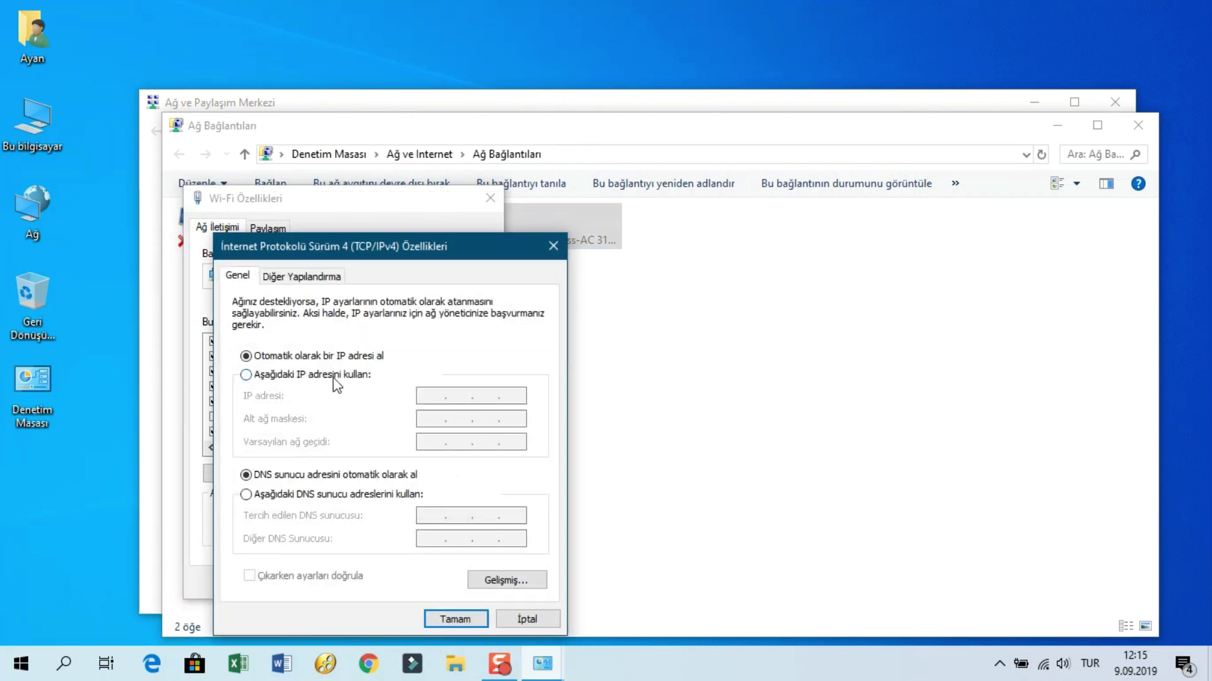
click(334, 379)
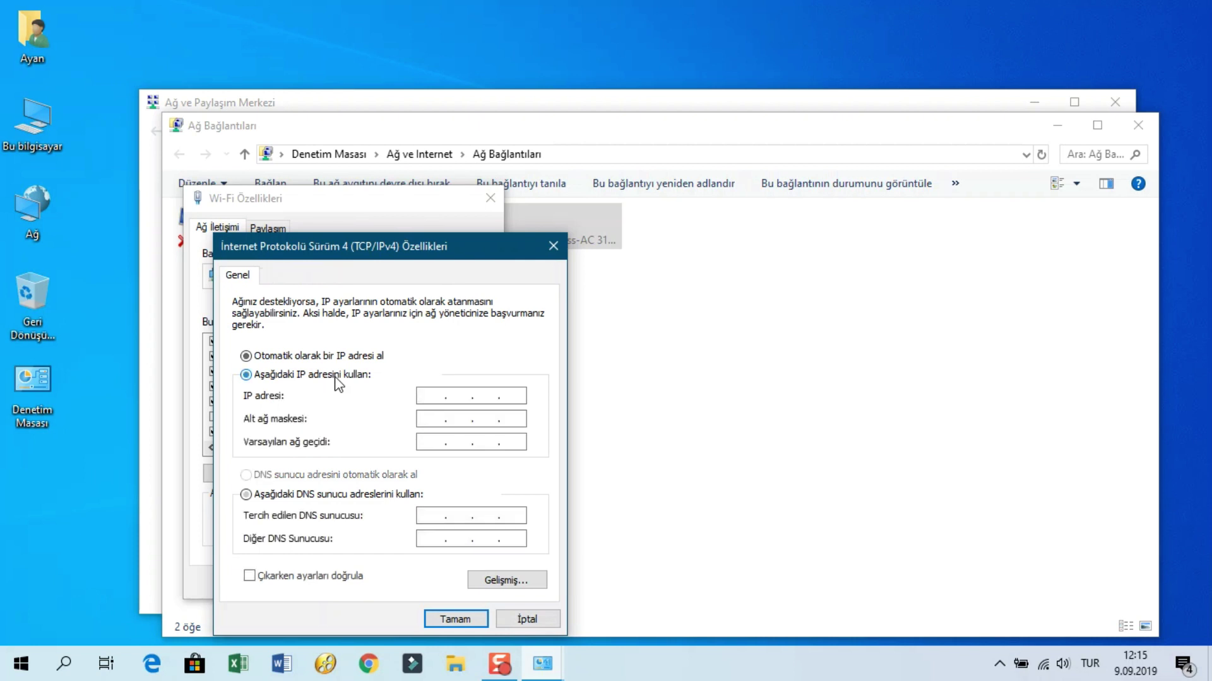
click(427, 395)
text(192.168.)
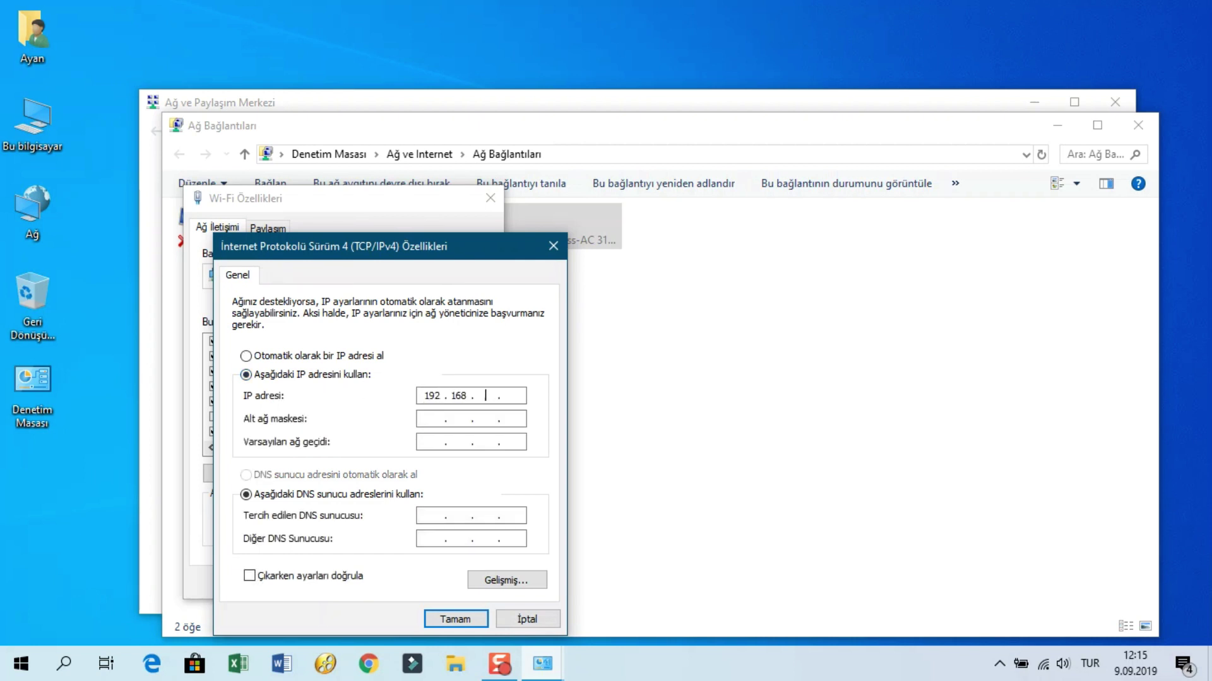
text(1.10)
click(486, 418)
click(443, 442)
text(192 . 168 . 1 . 1)
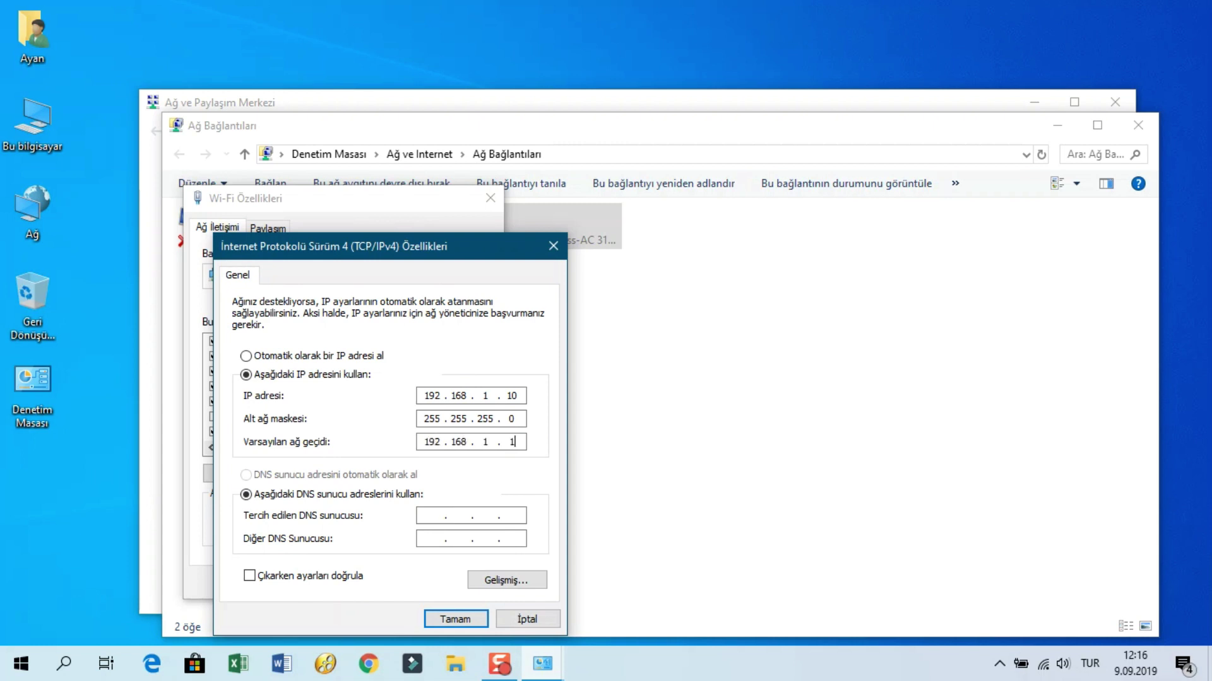
click(473, 621)
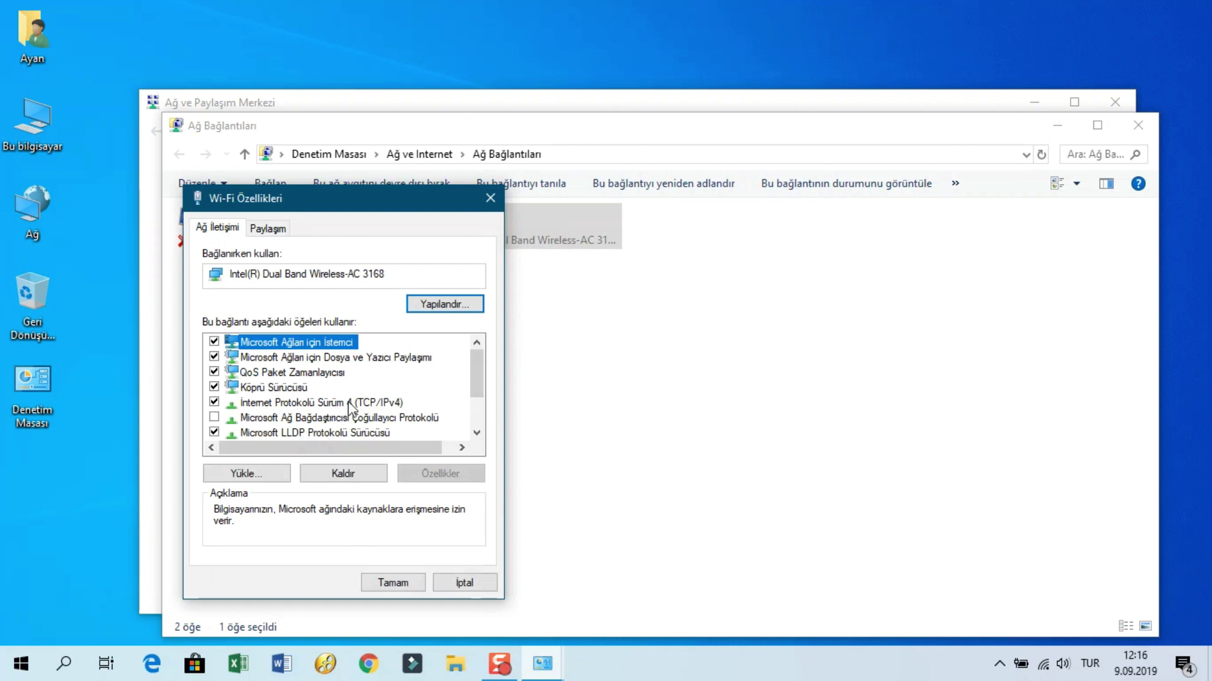
Set the Wi-Fi adapter's TCP/IPv4 to obtain the IP address and DNS server address automatically, confirm, and close the network windows
double_click(338, 407)
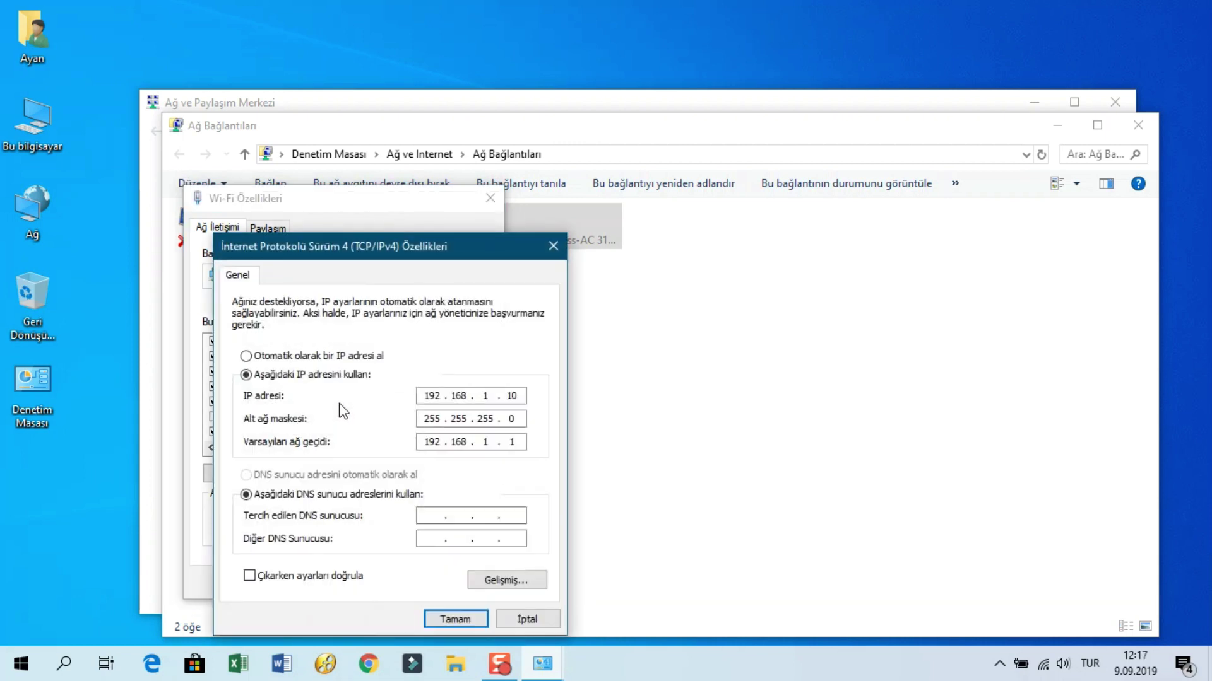
key(alt+o)
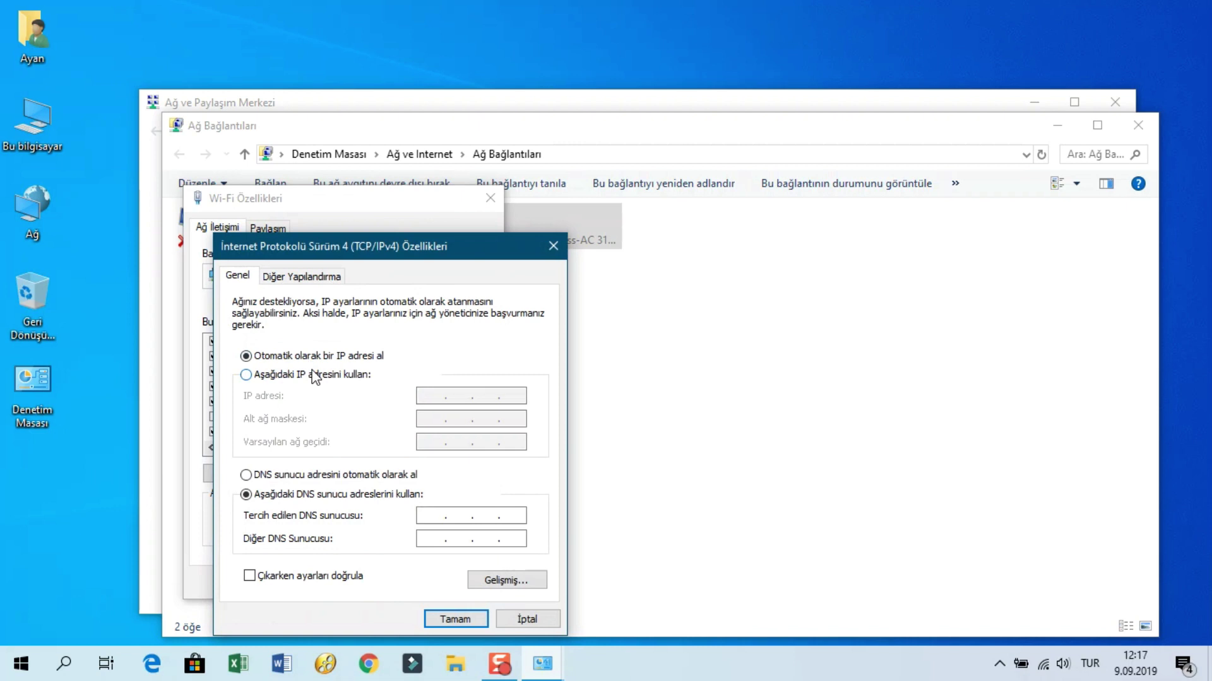
click(320, 479)
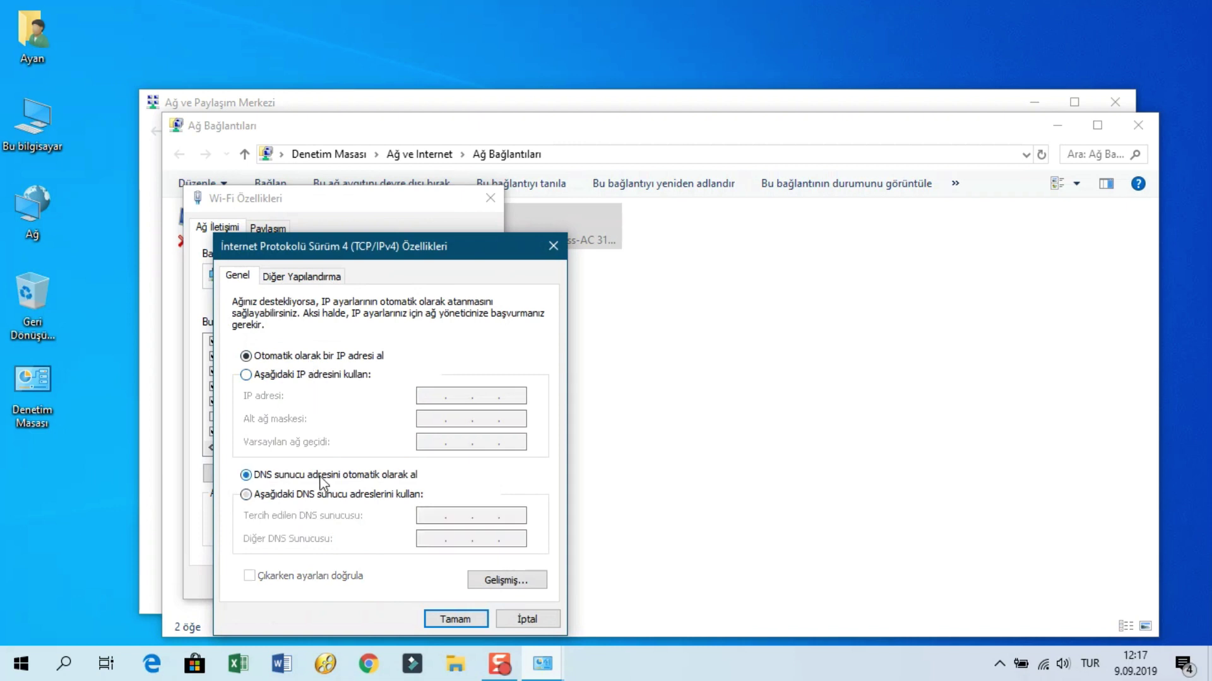
click(465, 618)
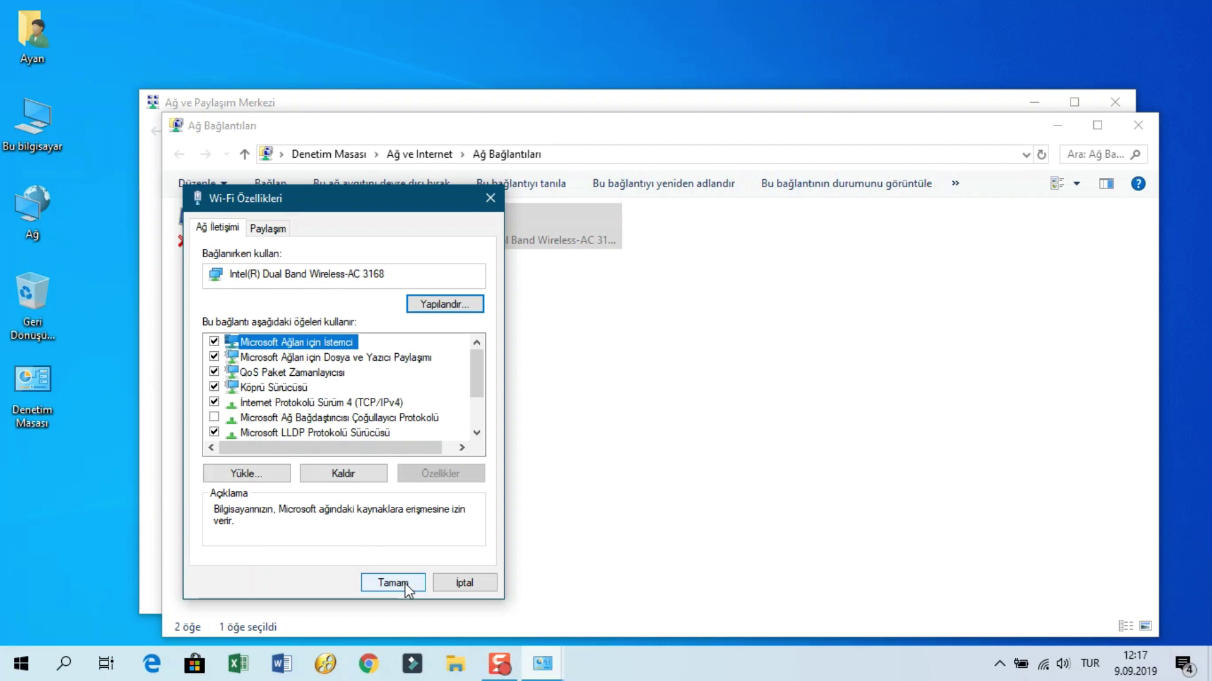
click(404, 584)
click(1139, 126)
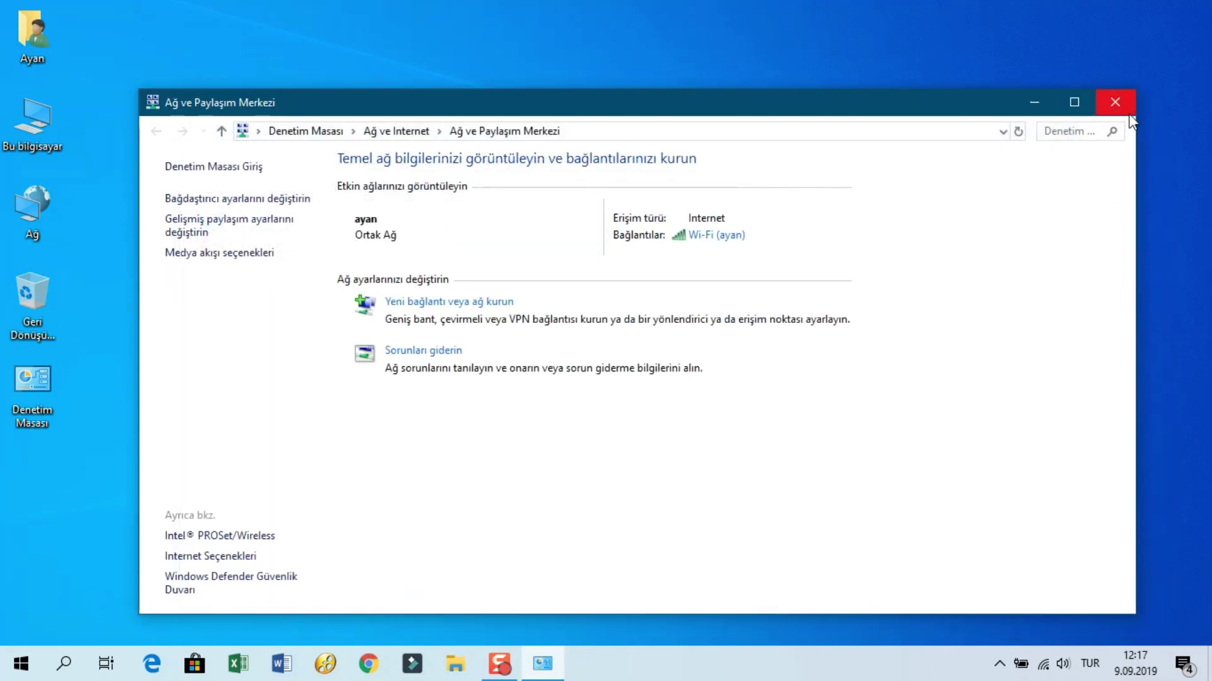
click(1114, 102)
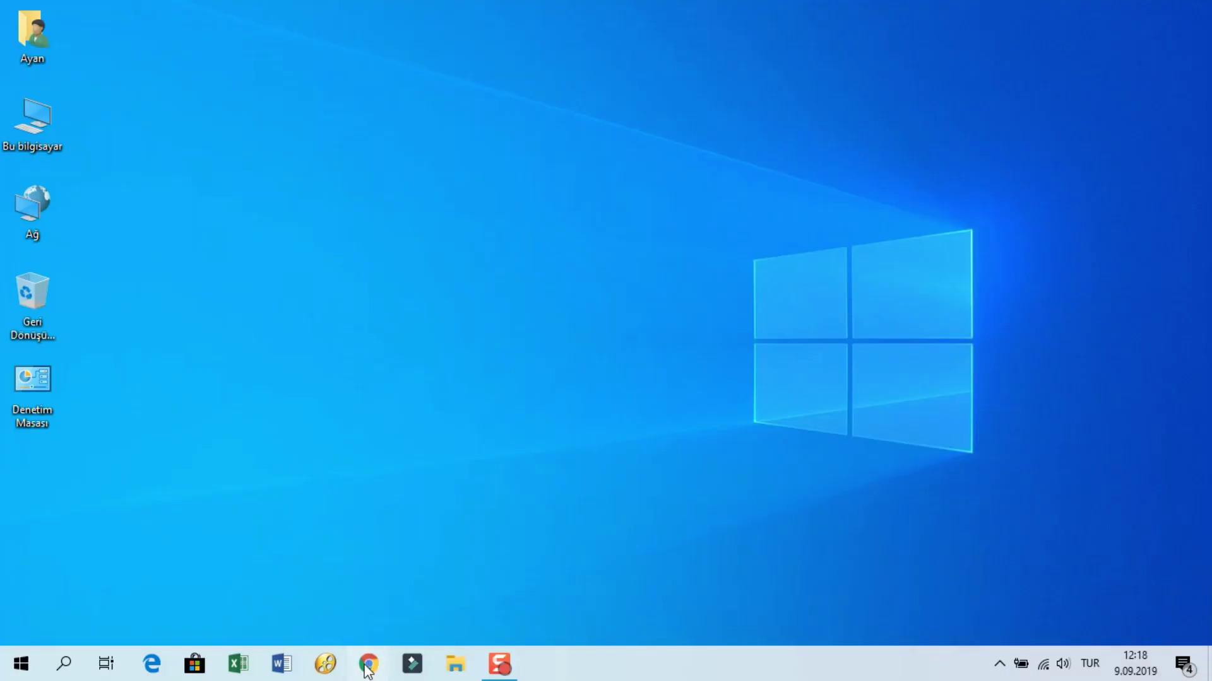
Switch to Chrome, open the router's administration page at 192.168.1.1 in a new tab, and sign in with the prefilled credentials
click(366, 669)
click(452, 15)
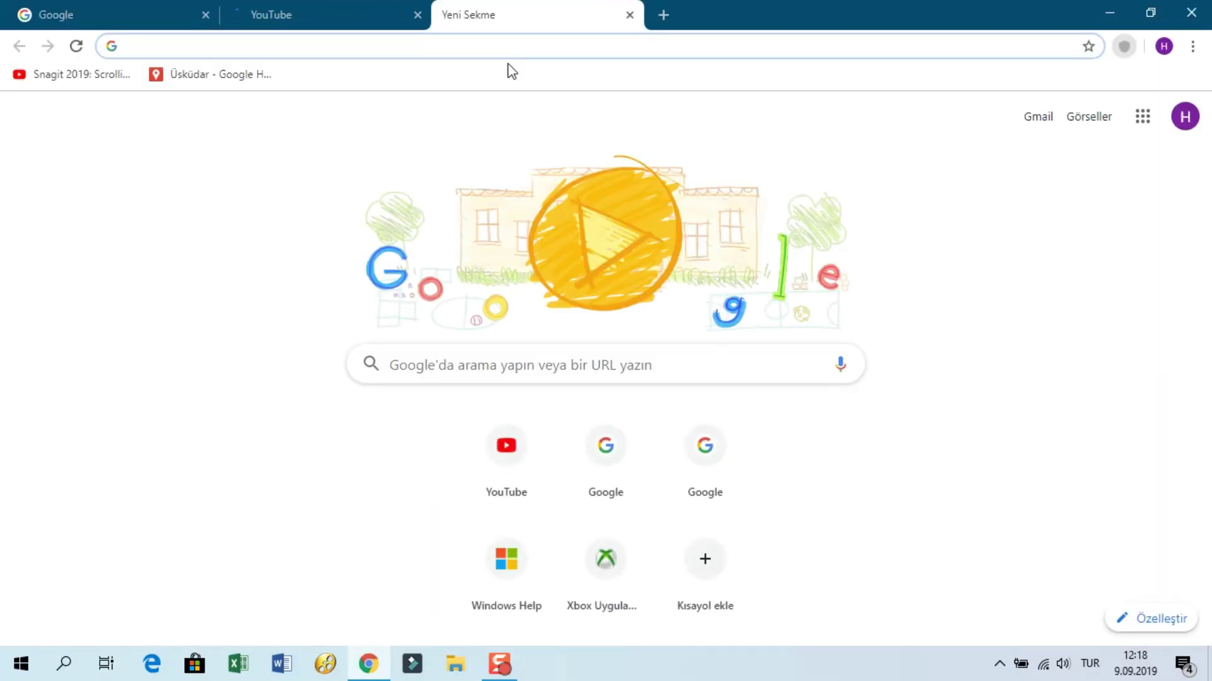
text(1)
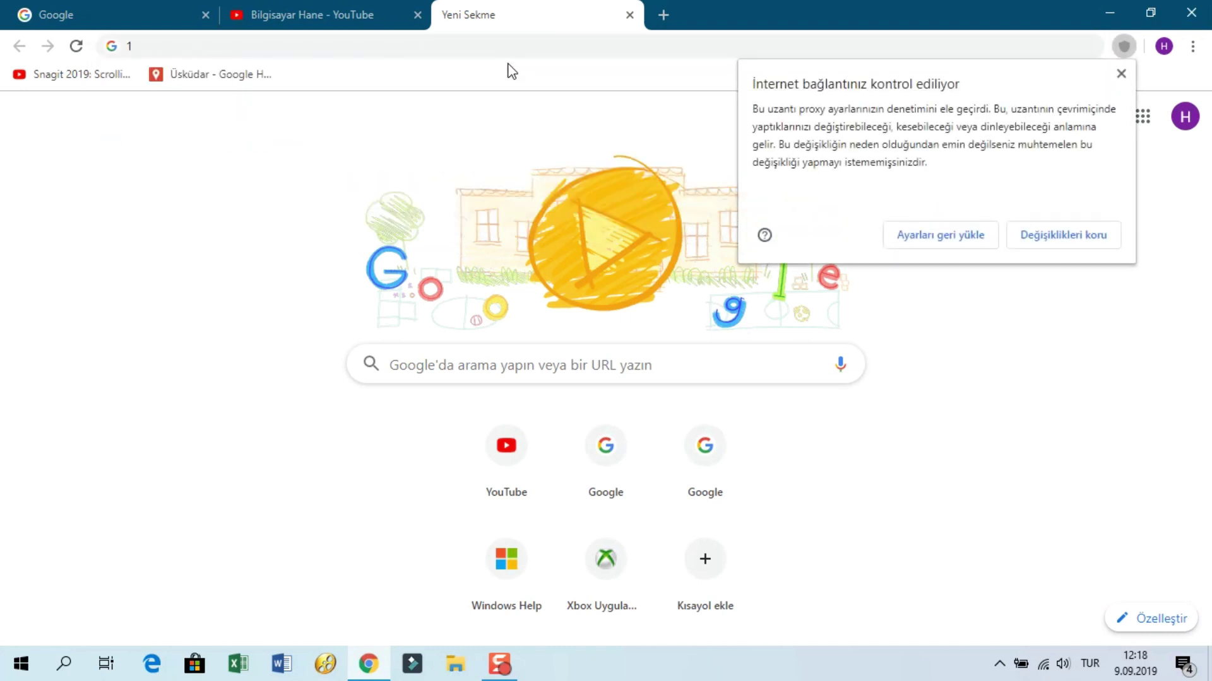
click(1121, 74)
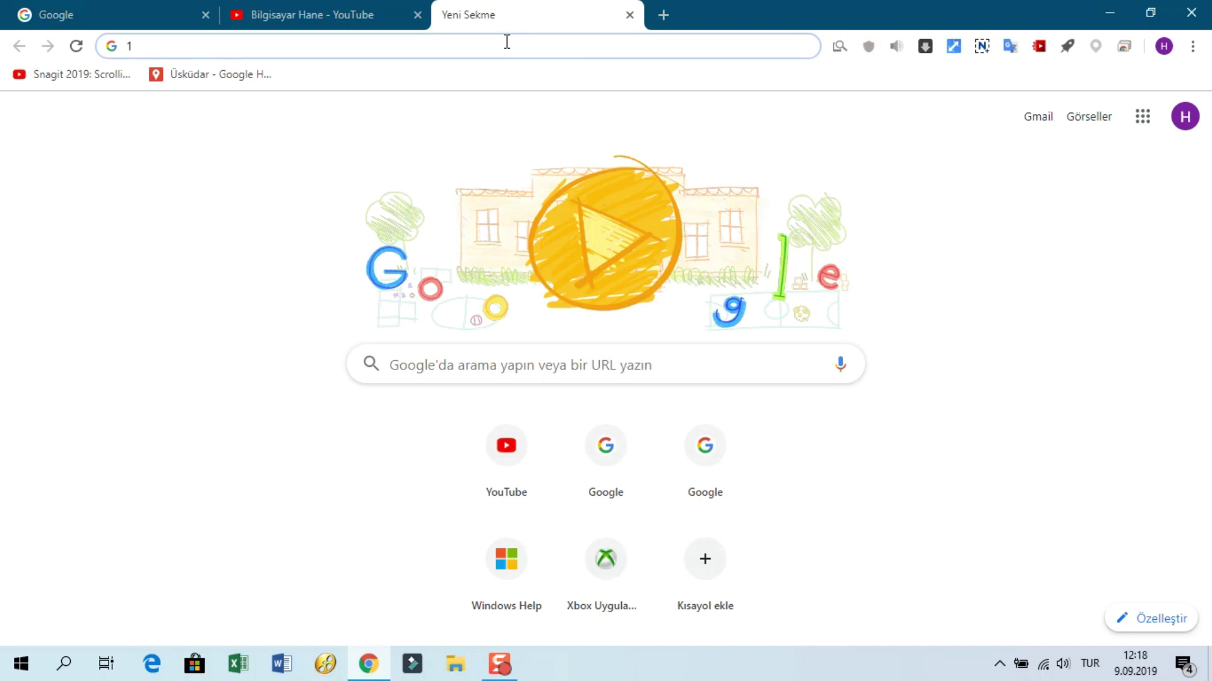
text(92)
key(Down)
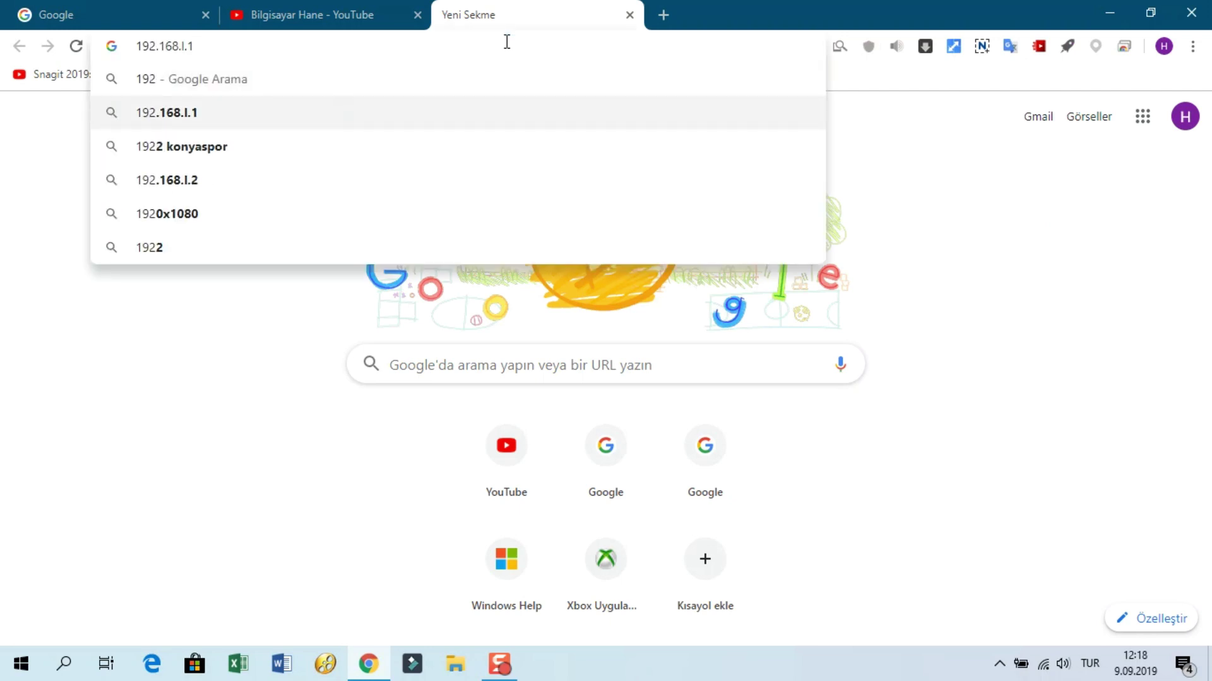
key(Left)
key(Left)
key(BackSpace)
text(1)
key(Return)
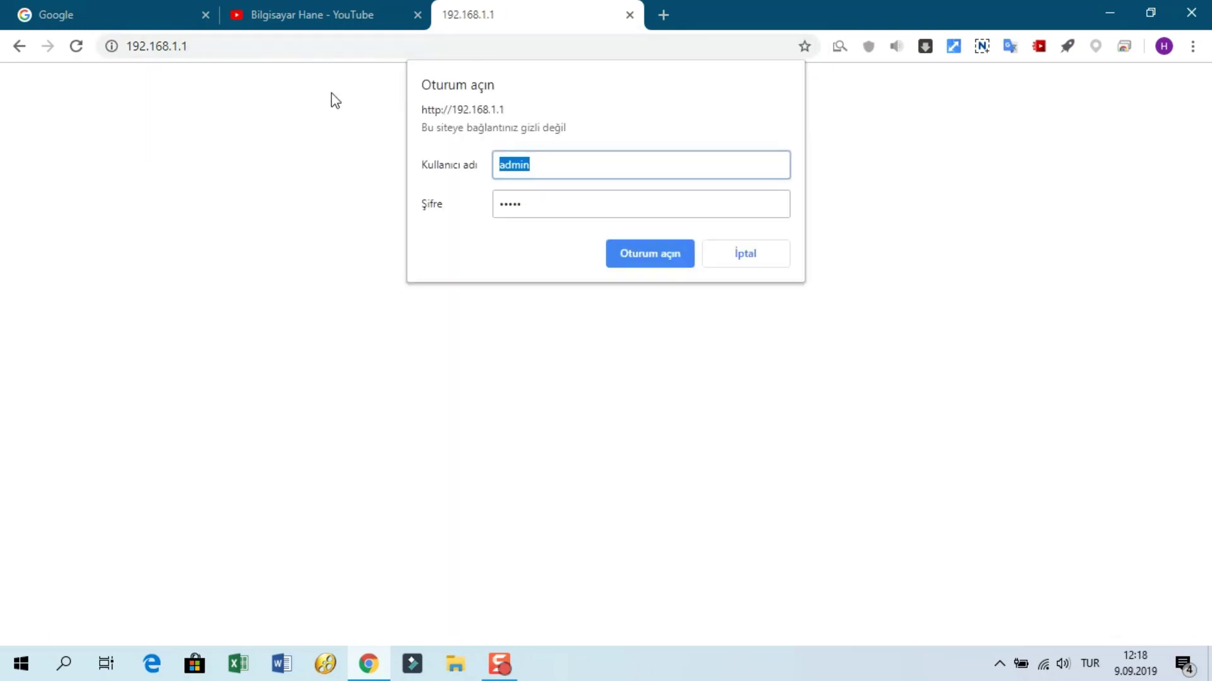
click(661, 248)
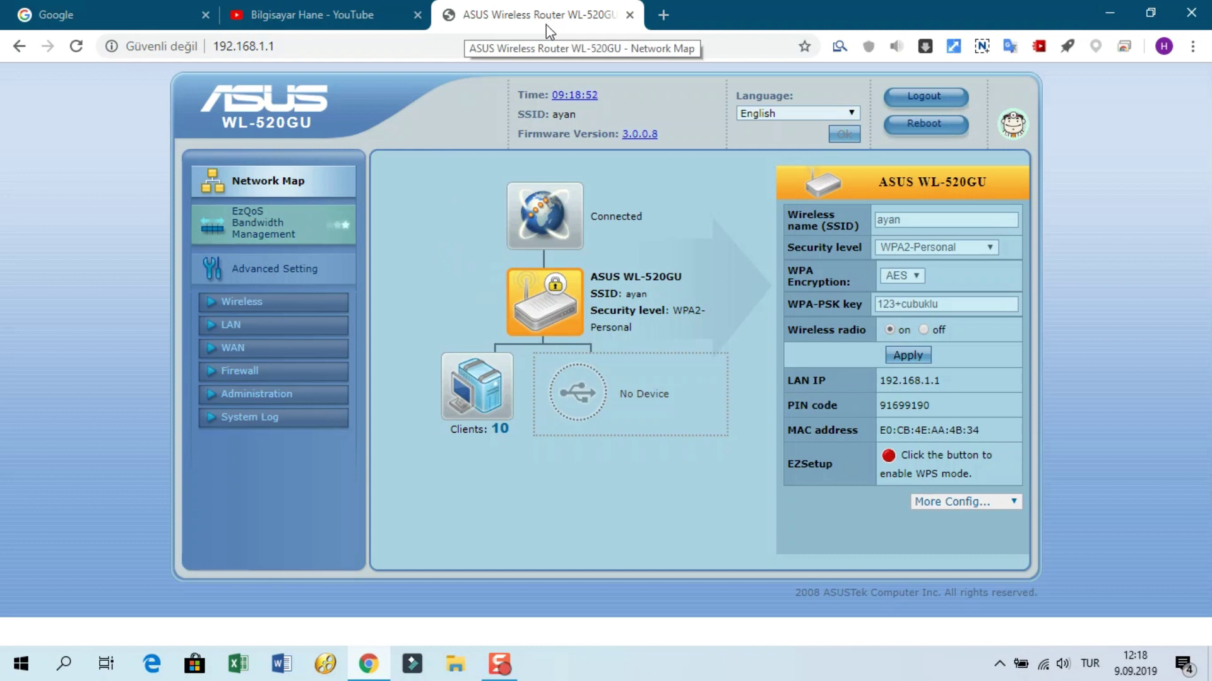
Examine the router's Wireless Professional settings, including the "Set AP Isolated?" option
click(251, 303)
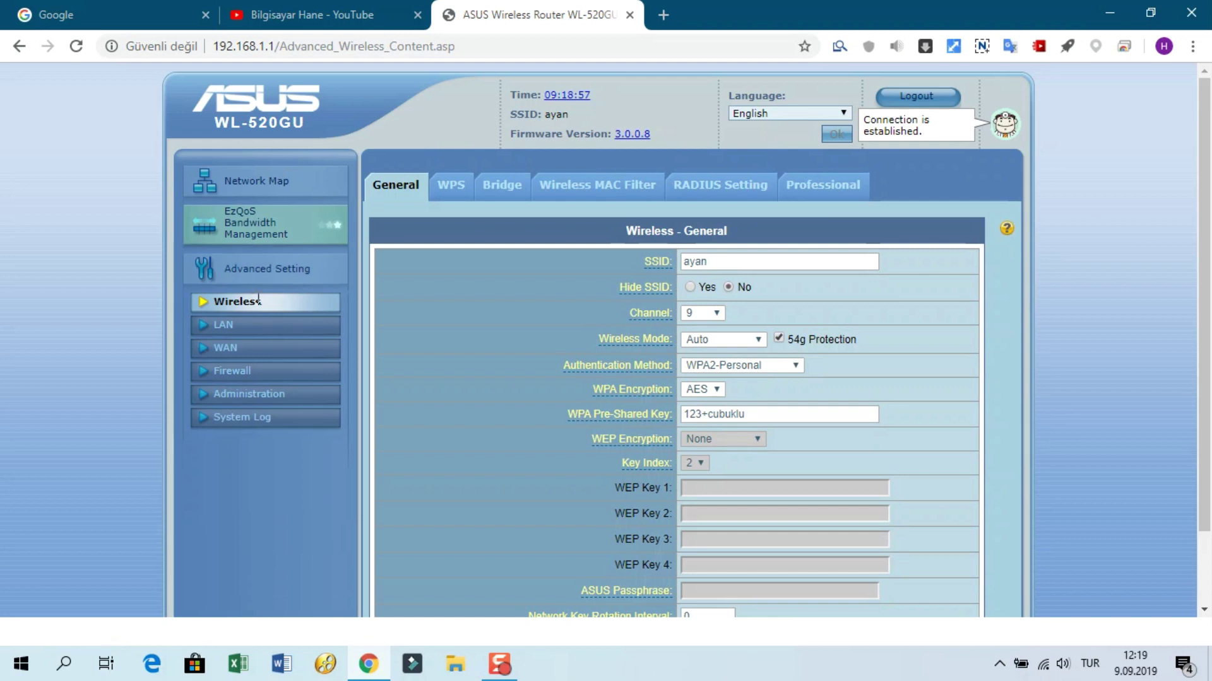
click(846, 188)
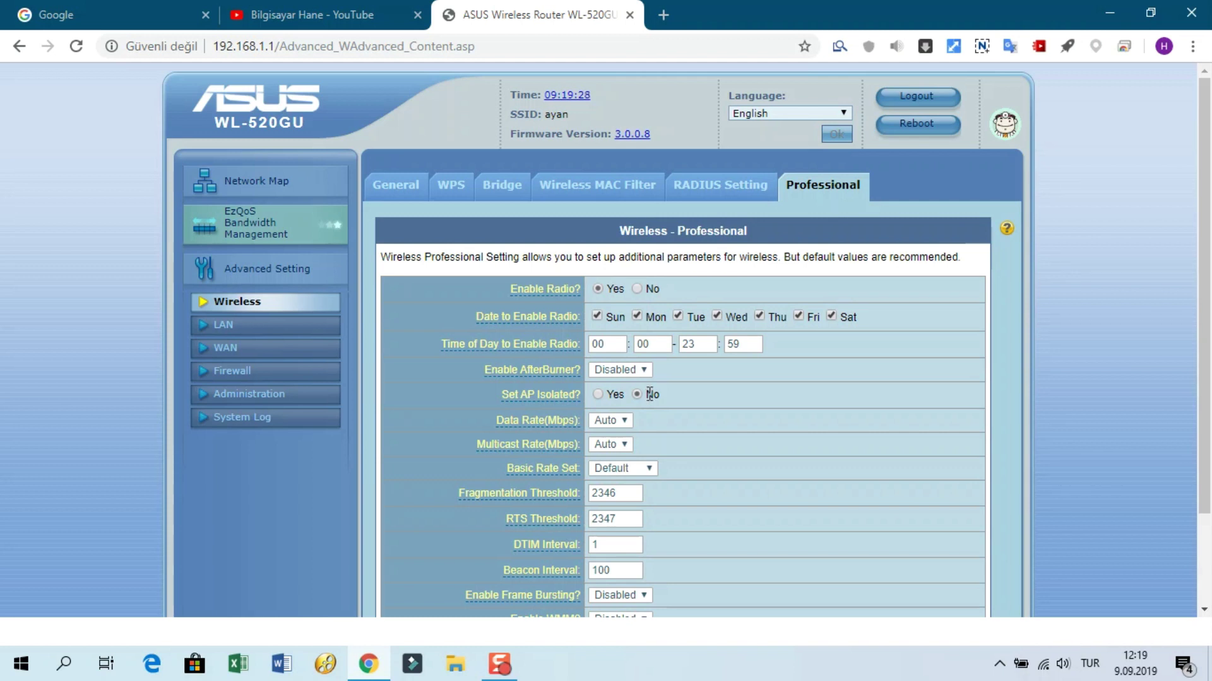
scroll(704, 409, down, 2)
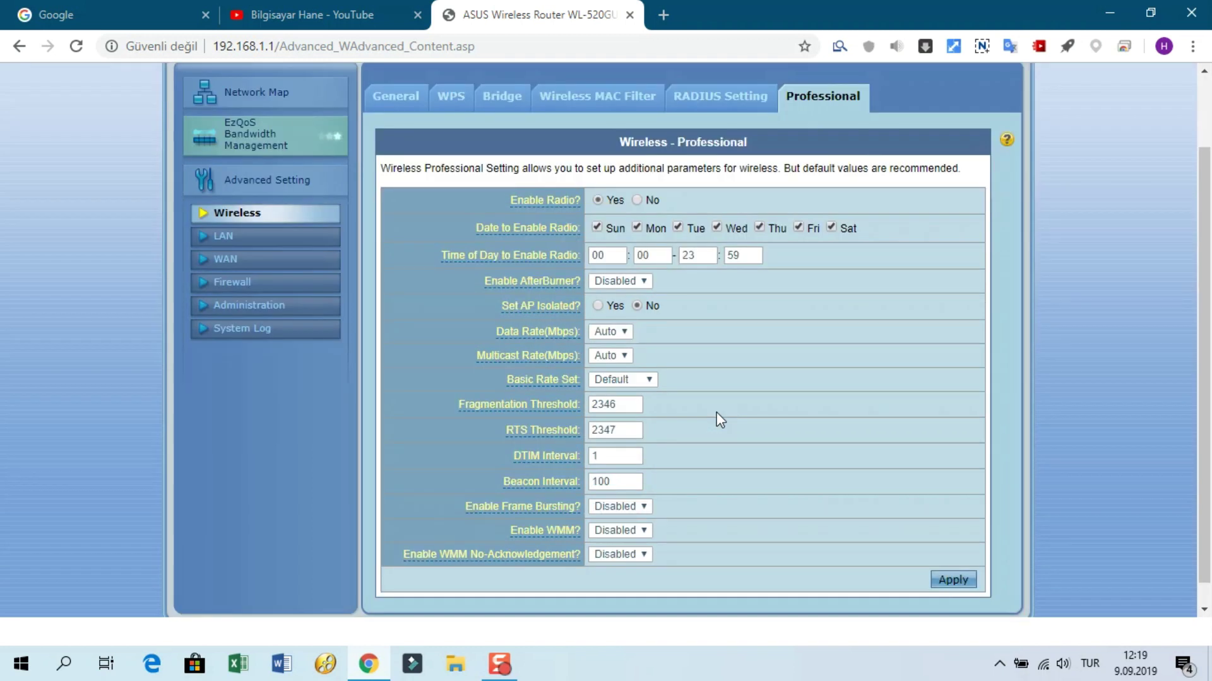